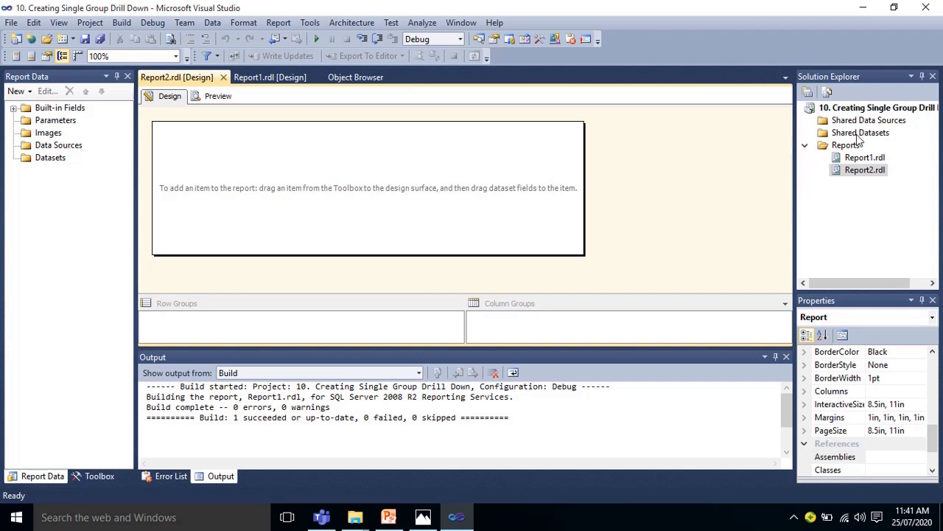
# Add an embedded Microsoft SQL Server data source named MyDataSrouce to Report2.rdl
pyautogui.doubleClick(855, 173)
pyautogui.click(878, 169)
pyautogui.rightClick(68, 151)
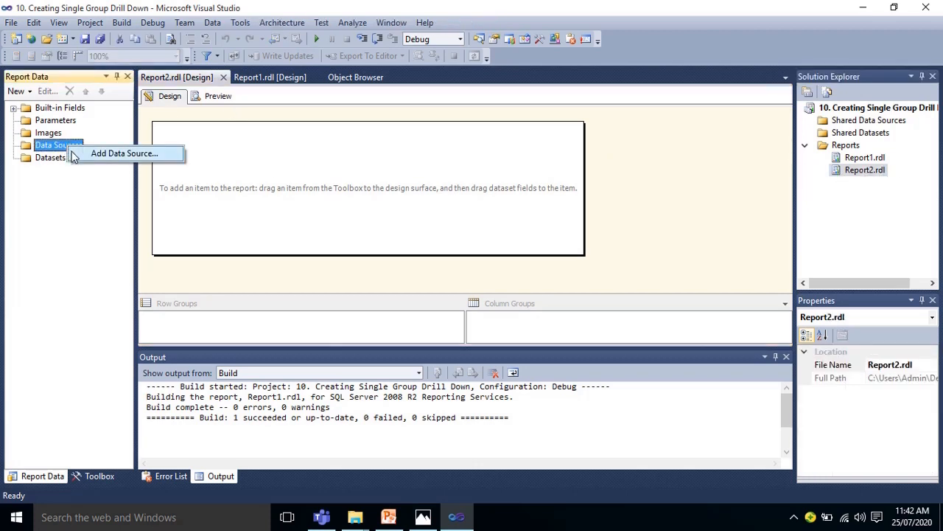
pyautogui.click(79, 155)
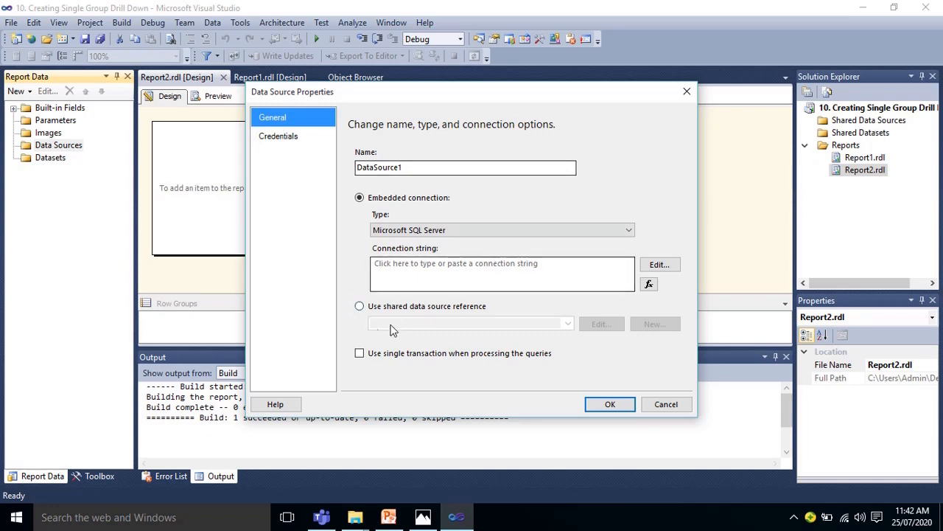
pyautogui.click(360, 199)
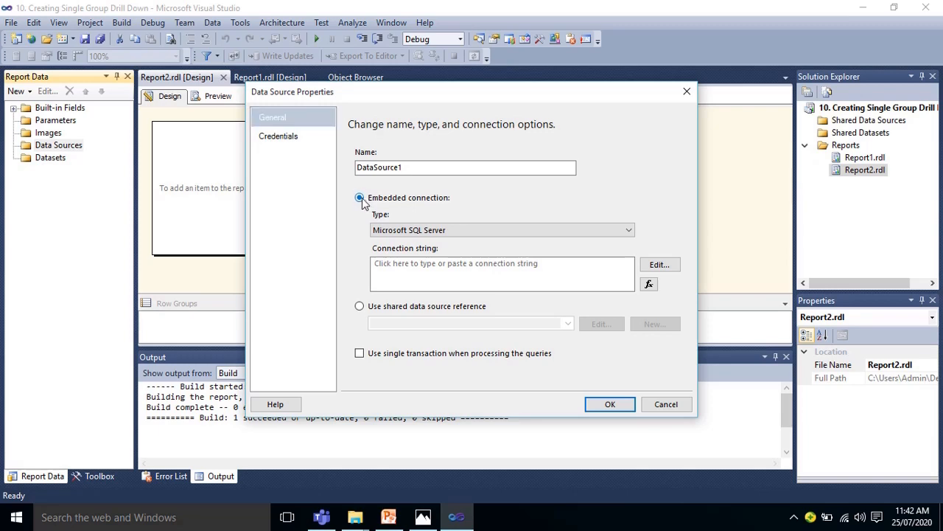
pyautogui.doubleClick(435, 169)
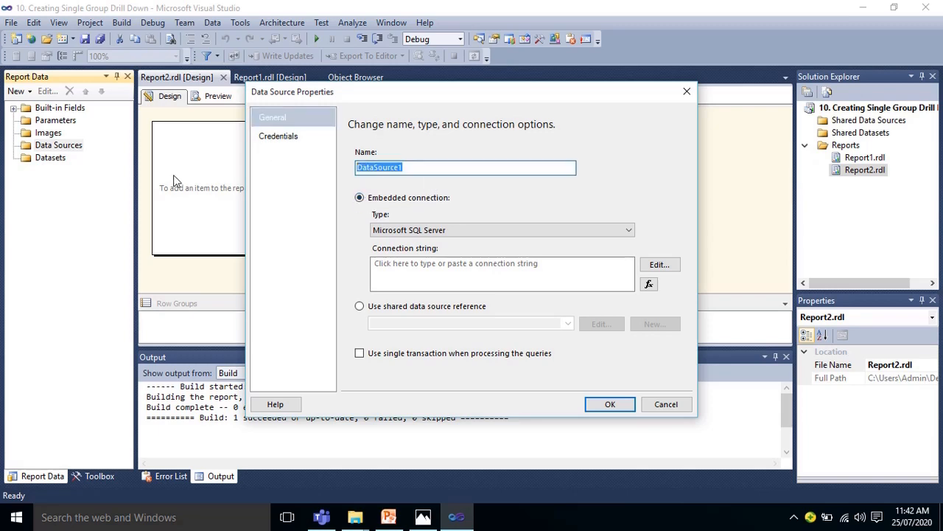
pyautogui.write('my')
pyautogui.click(609, 404)
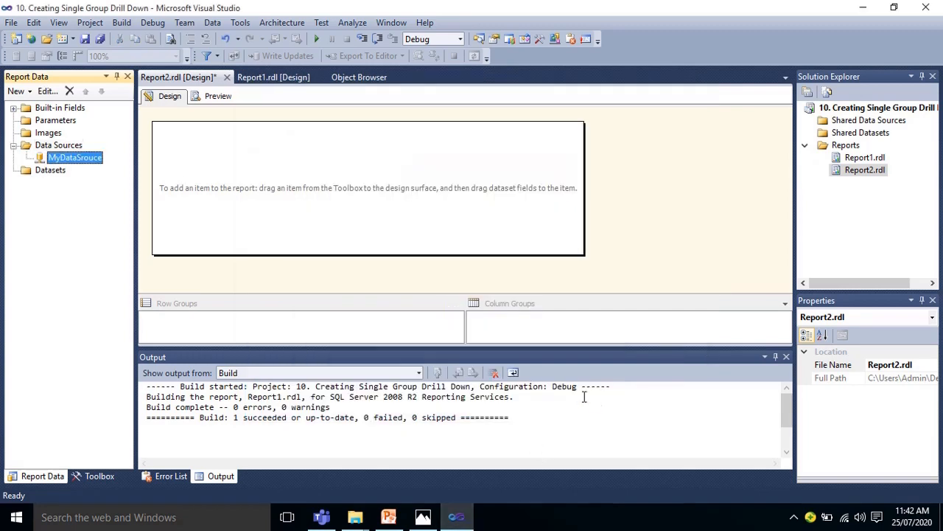
# Add a dataset embedded in the report, named MyDataSet, with the text query "select * from product"
pyautogui.rightClick(49, 170)
pyautogui.press('Escape')
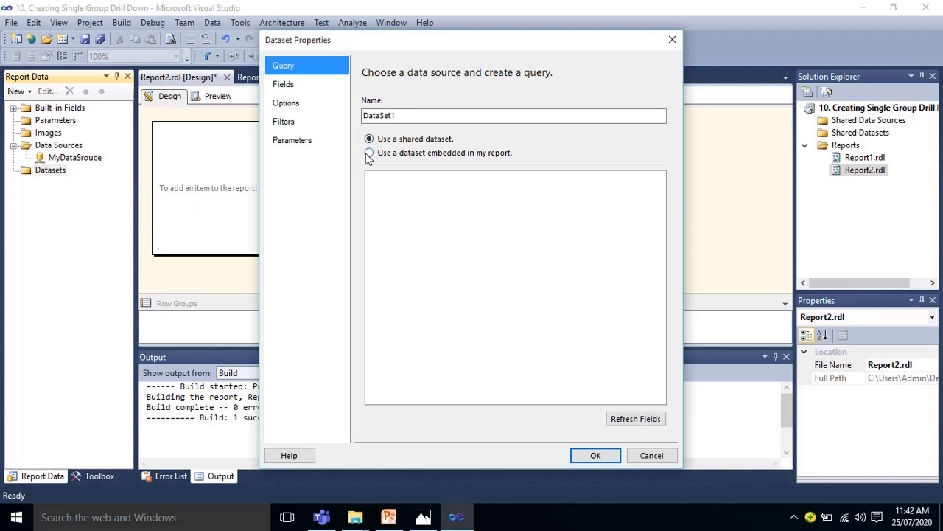
pyautogui.click(369, 154)
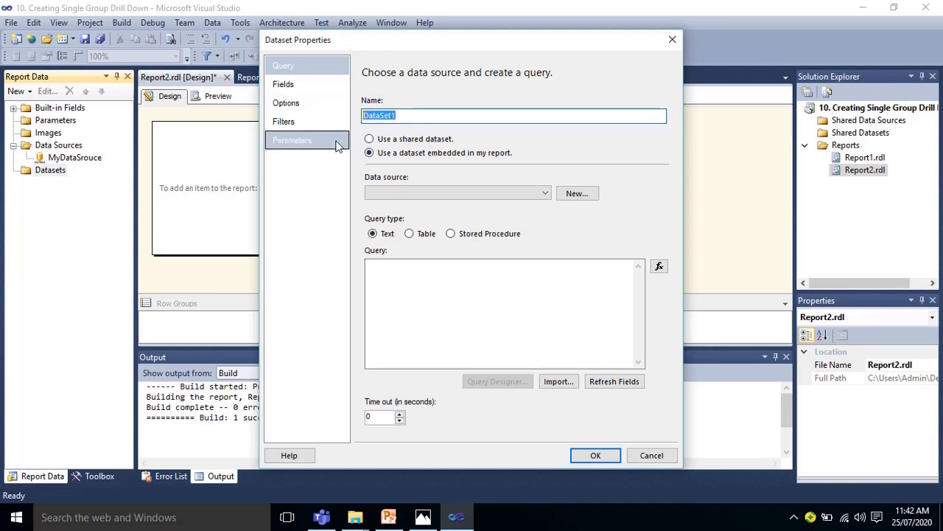
pyautogui.write('M')
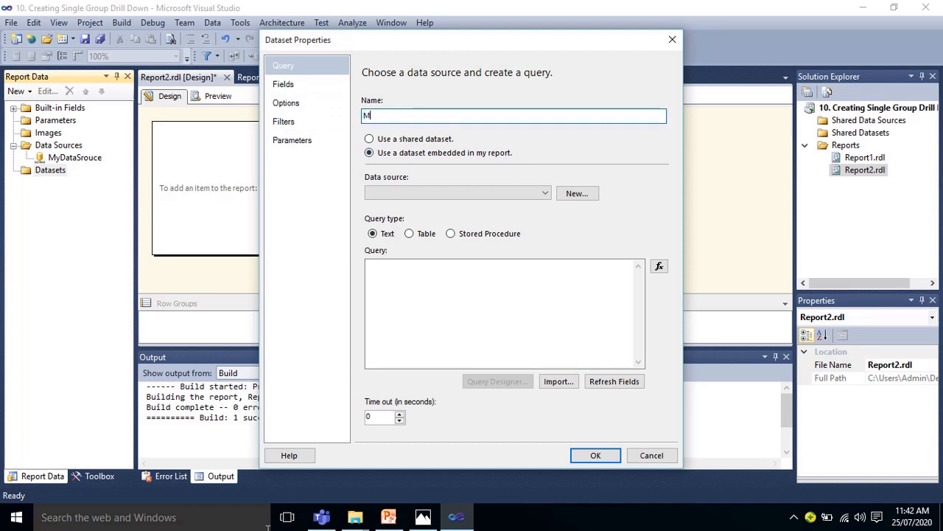
pyautogui.write('yDataSet')
pyautogui.click(407, 319)
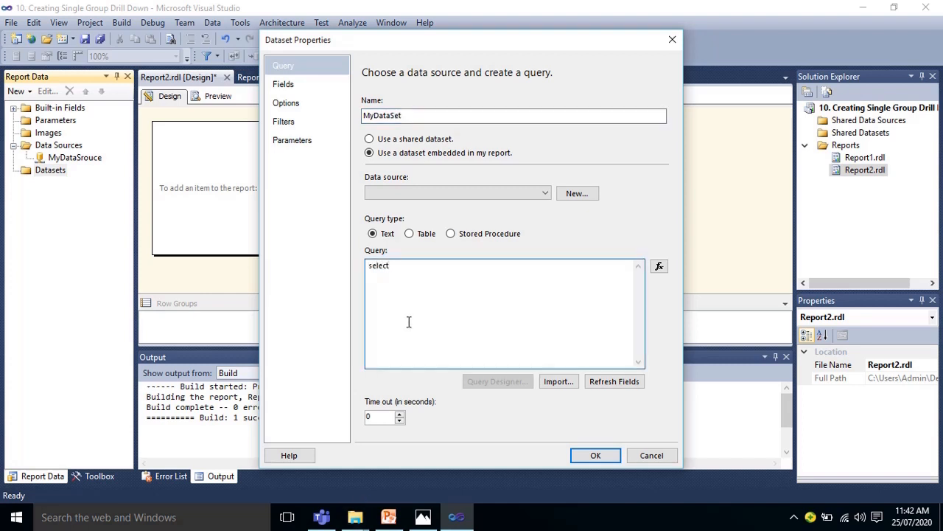
pyautogui.write('select * from product')
# Assign MyDataSrouce as the data source of the new MyDataSet dataset
pyautogui.click(285, 86)
pyautogui.click(315, 62)
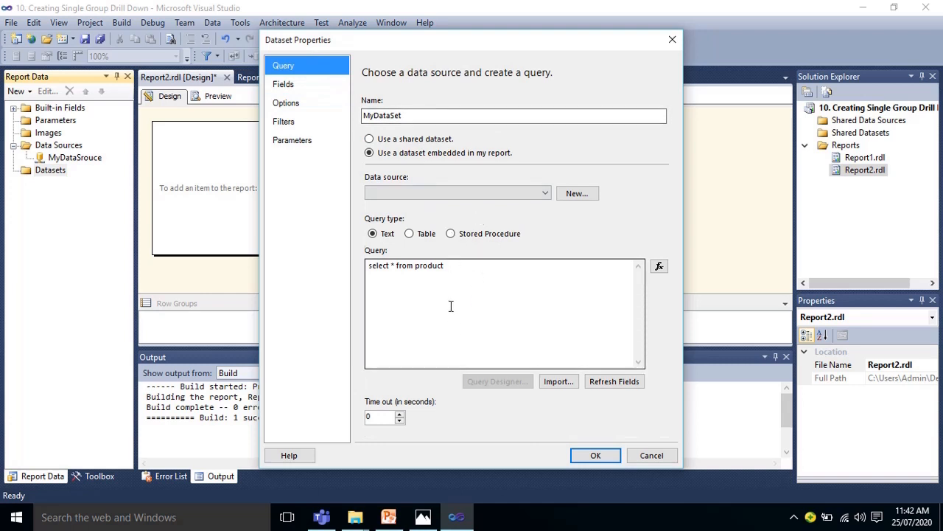
pyautogui.click(443, 191)
pyautogui.click(434, 206)
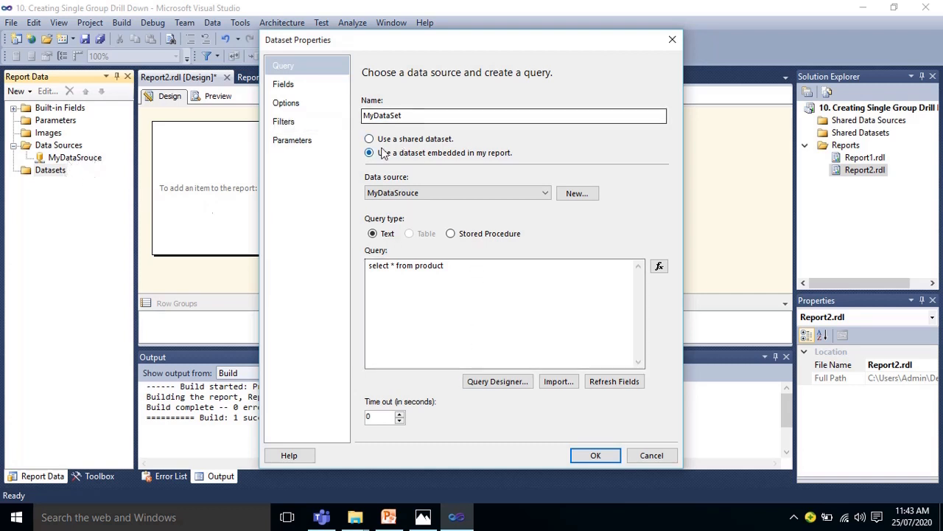
# Try to retrieve the fields of MyDataSet, and save the dataset with its query
pyautogui.click(298, 85)
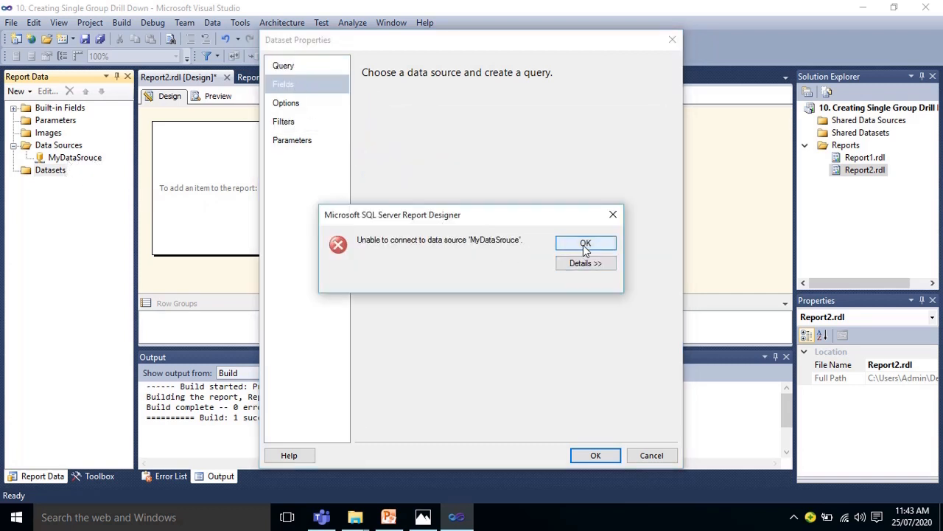
pyautogui.click(585, 244)
pyautogui.click(281, 69)
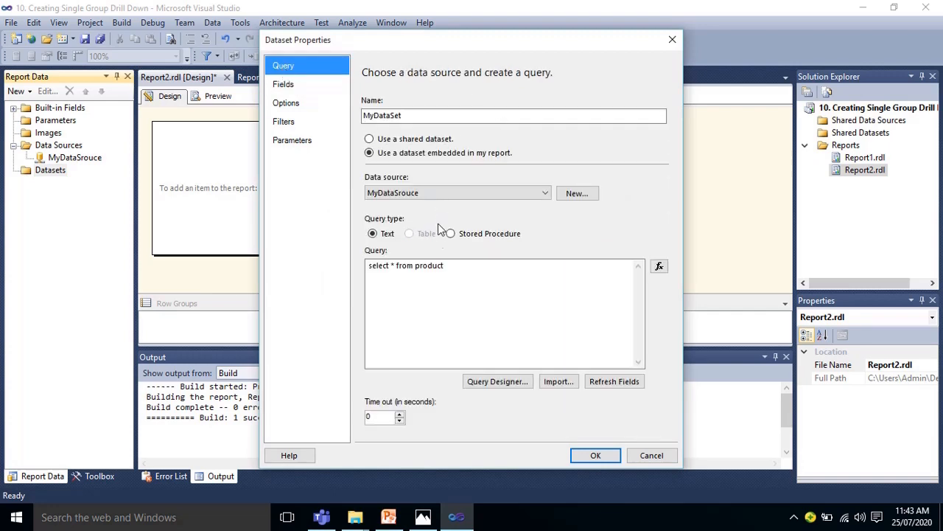
pyautogui.click(594, 455)
# Connect the MyDataSrouce data source to the training database on server .\prod using Windows Authentication, and test the connection
pyautogui.click(76, 149)
pyautogui.click(78, 159)
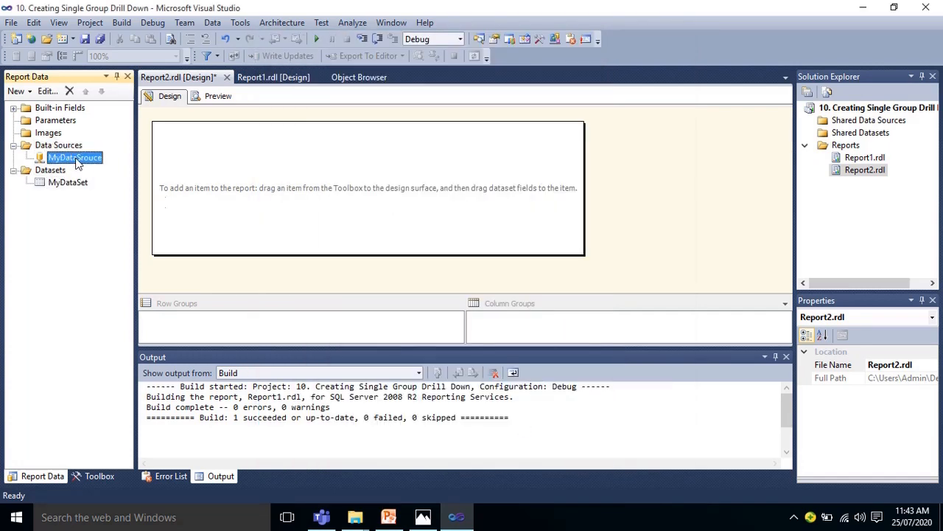
pyautogui.doubleClick(78, 159)
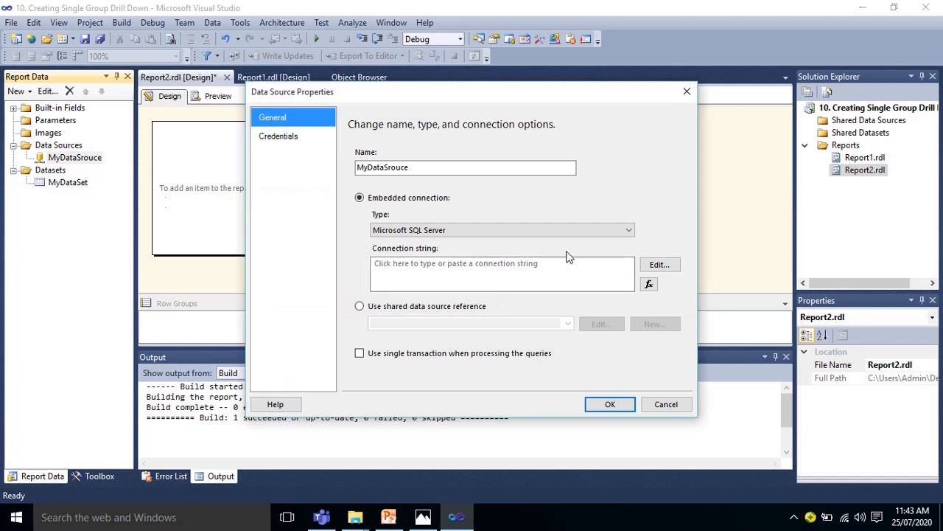
pyautogui.click(658, 264)
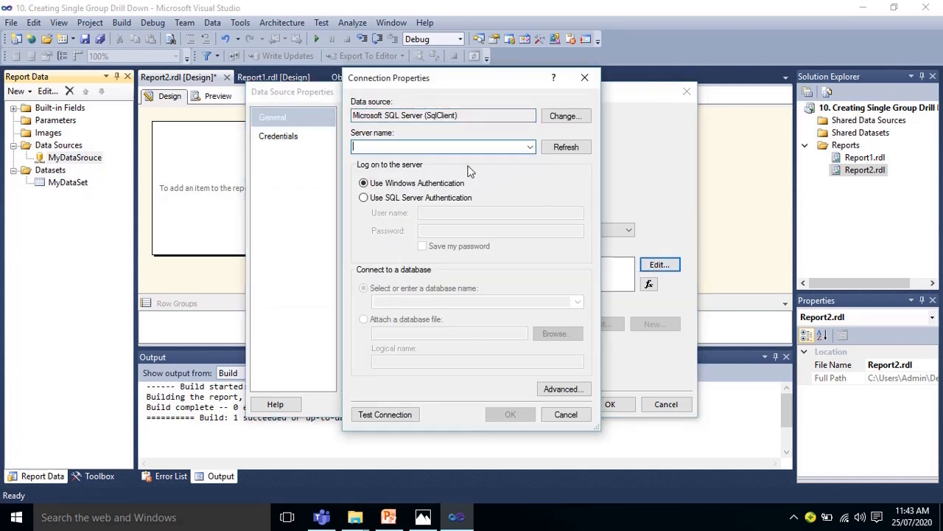
pyautogui.write('.\\prod')
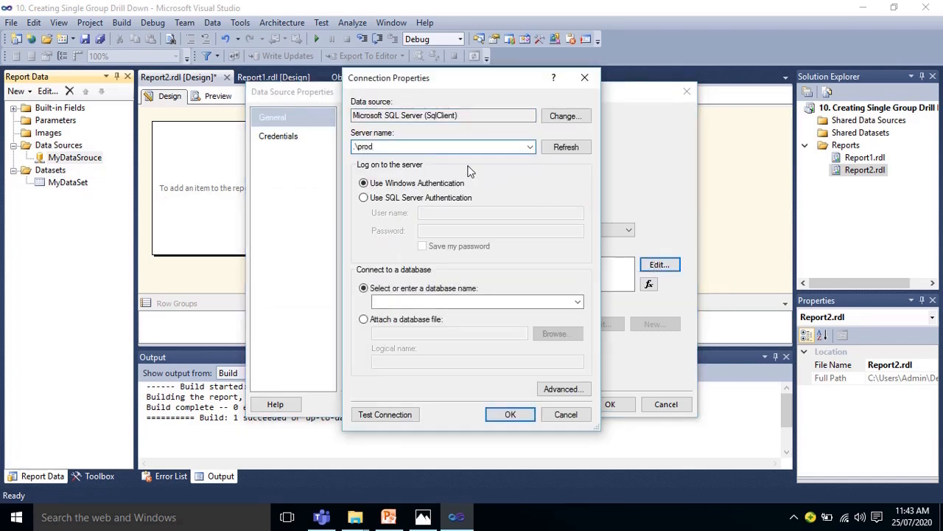
pyautogui.click(577, 301)
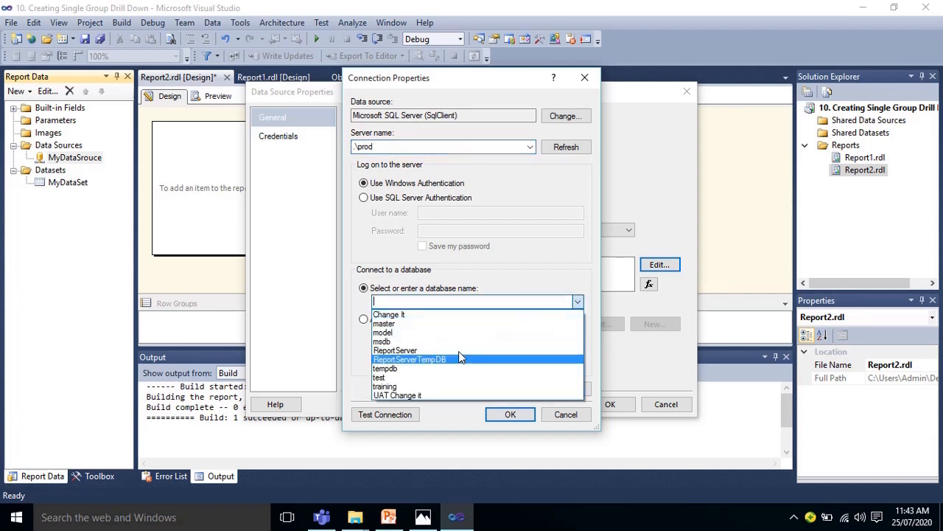
pyautogui.click(442, 379)
pyautogui.click(402, 414)
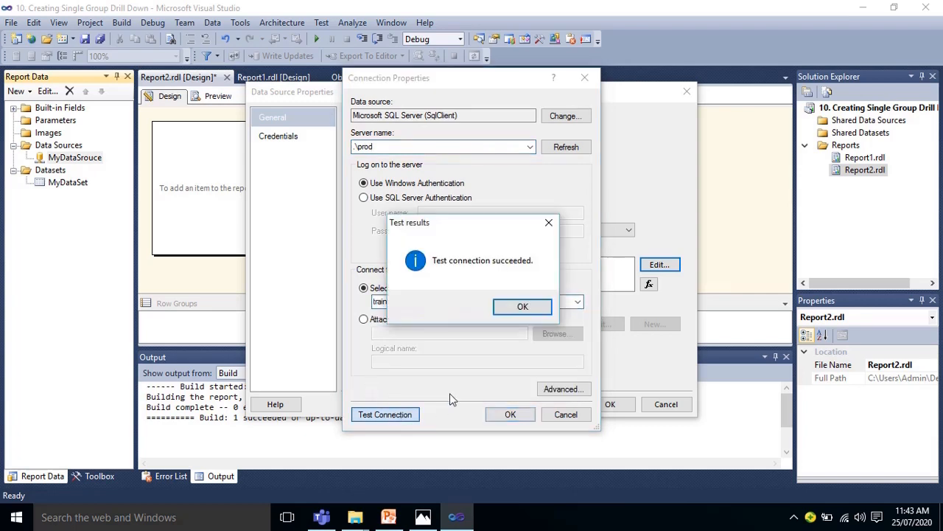
pyautogui.click(520, 308)
pyautogui.click(509, 415)
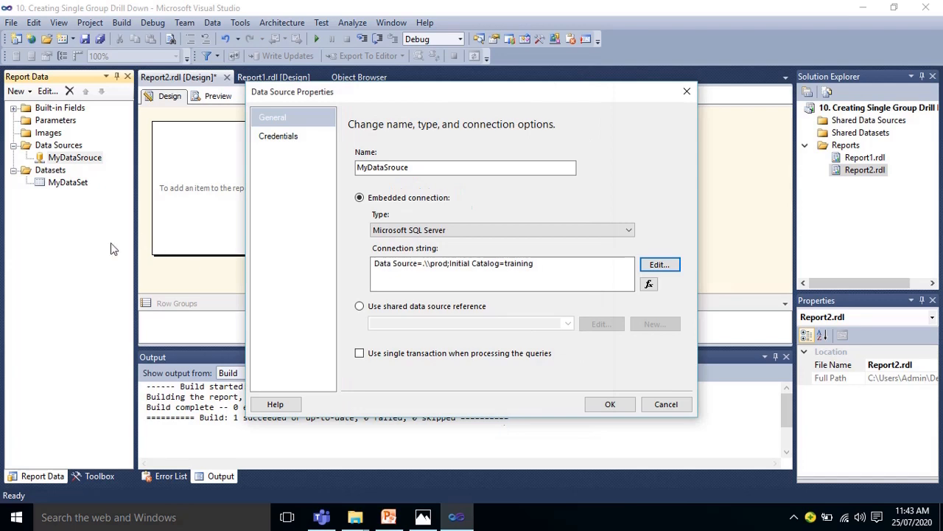
pyautogui.click(609, 404)
# Edit MyDataSet to retrieve its fields from the product query, and save the dataset
pyautogui.click(84, 184)
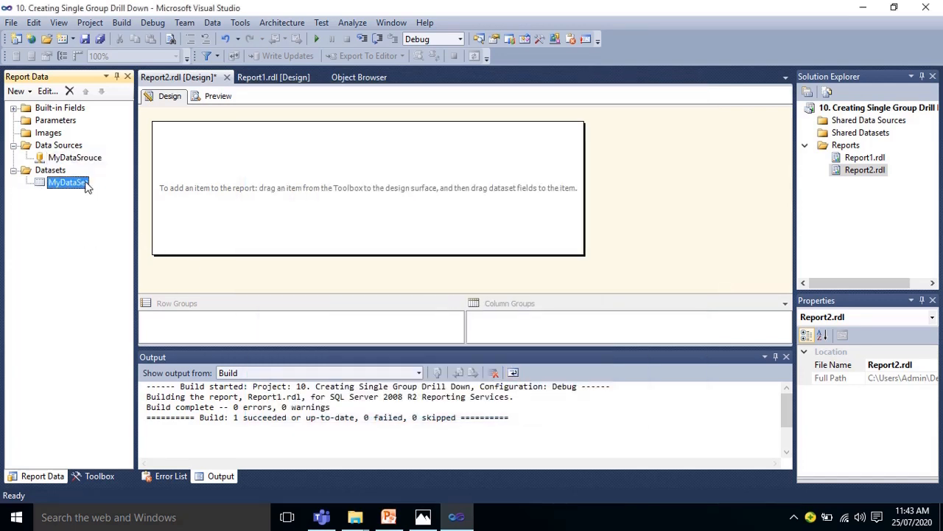
pyautogui.doubleClick(76, 184)
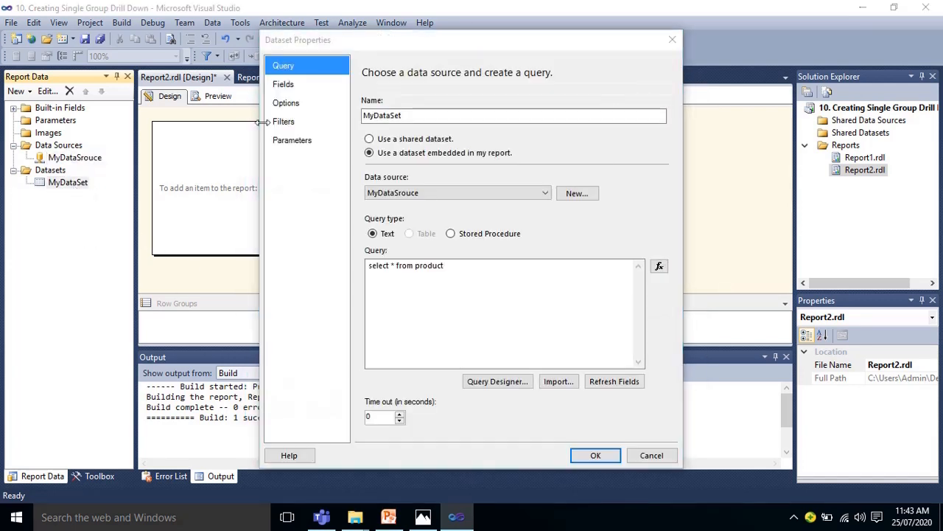
pyautogui.click(285, 89)
pyautogui.click(287, 65)
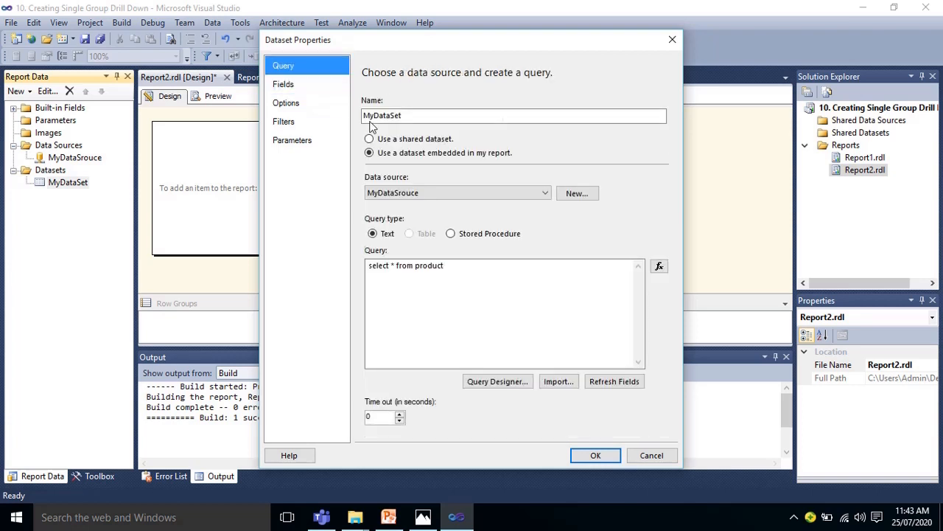
pyautogui.click(404, 199)
pyautogui.click(404, 206)
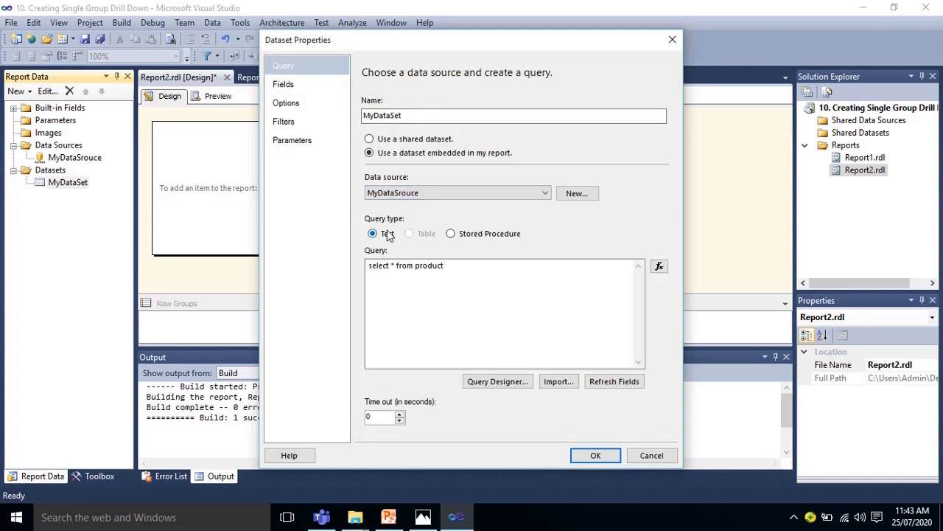
pyautogui.click(285, 82)
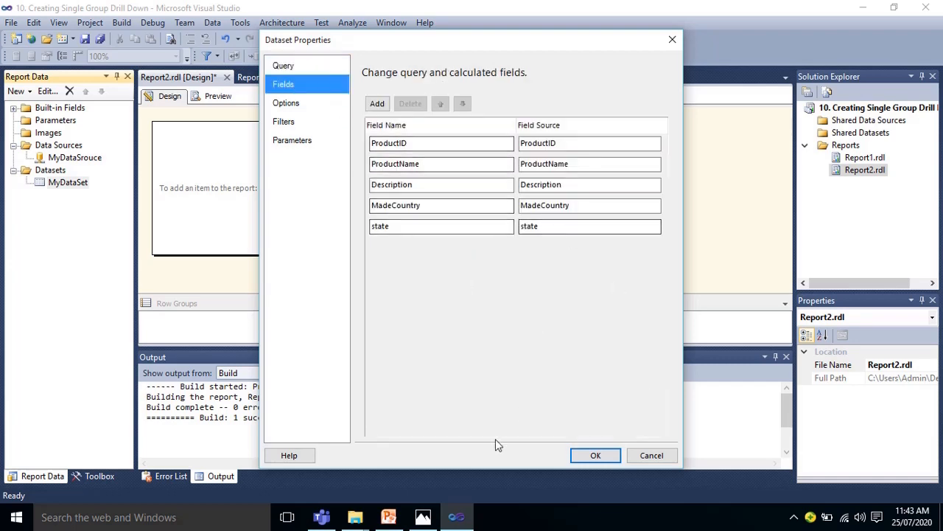
pyautogui.click(595, 455)
# Insert a table into the report body and move it toward the body's left side
pyautogui.rightClick(337, 138)
pyautogui.moveTo(436, 189)
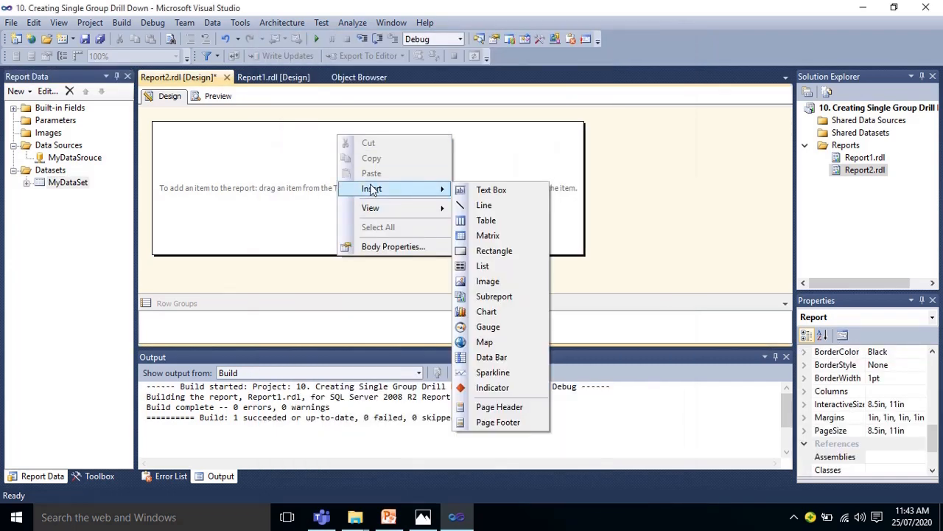
pyautogui.click(485, 220)
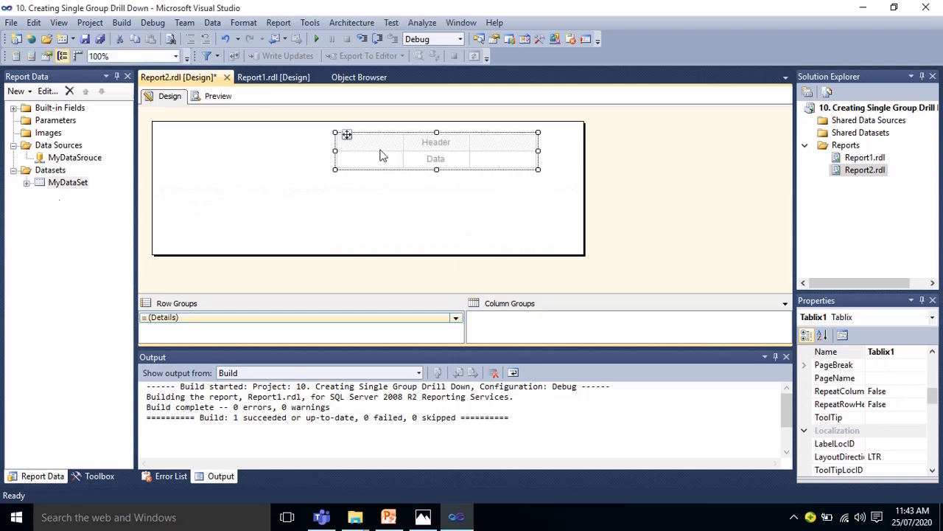
pyautogui.moveTo(348, 135); pyautogui.dragTo(207, 151)
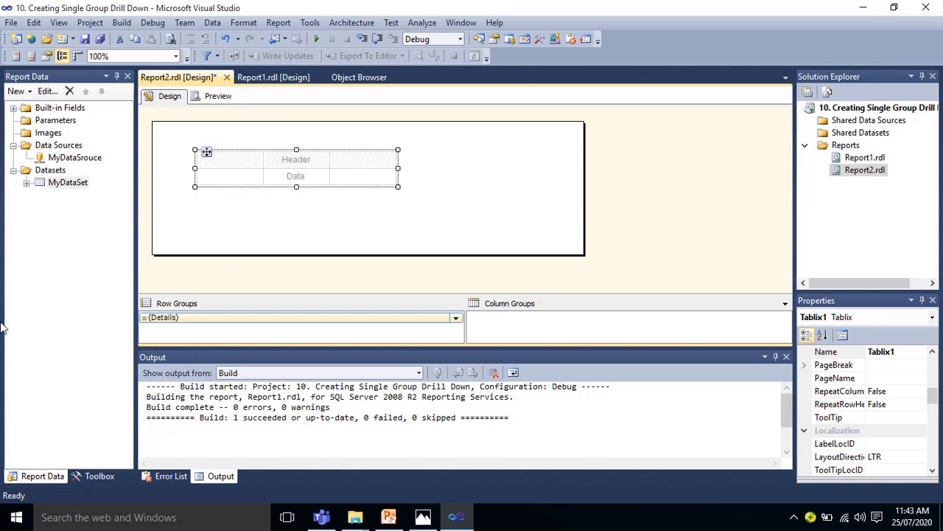
# Fill the table's three columns with the MyDataSet fields ProductName, Description and ProductID, in that order
pyautogui.click(27, 183)
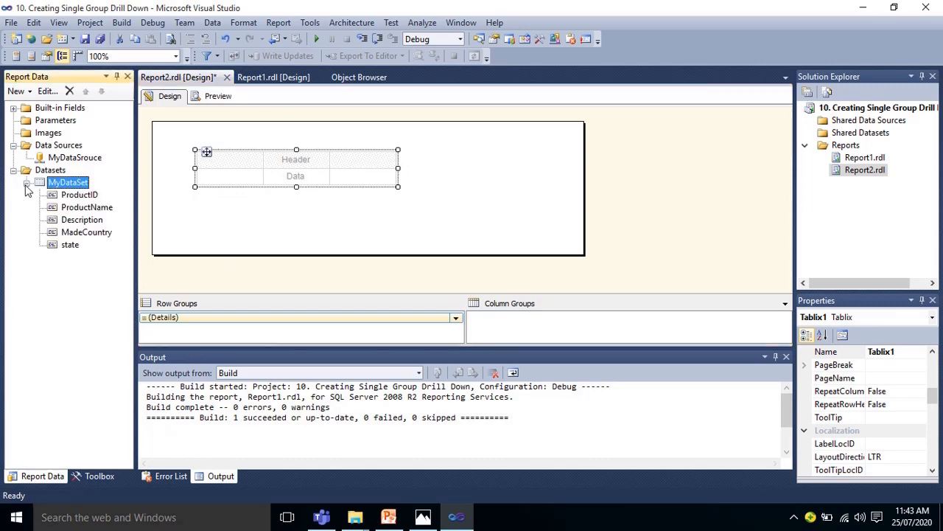
pyautogui.moveTo(74, 209); pyautogui.dragTo(235, 176)
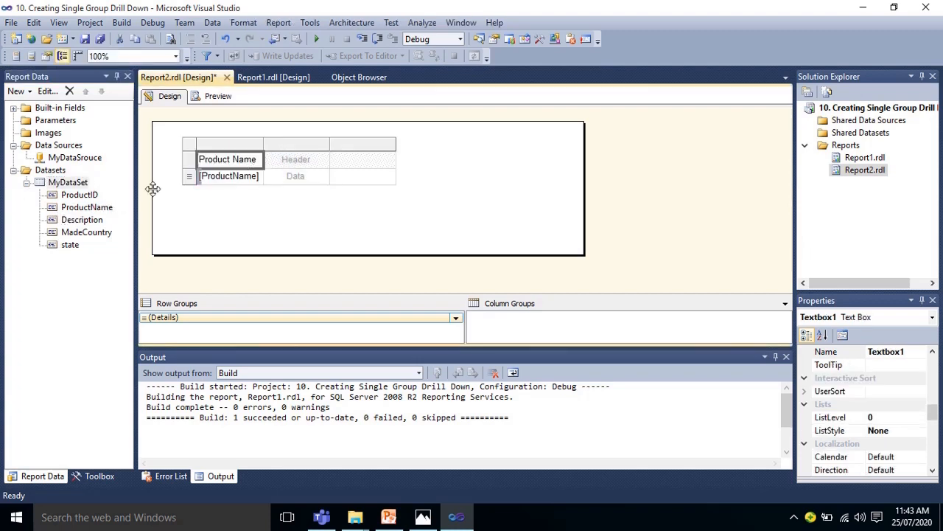
pyautogui.moveTo(82, 220); pyautogui.dragTo(295, 171)
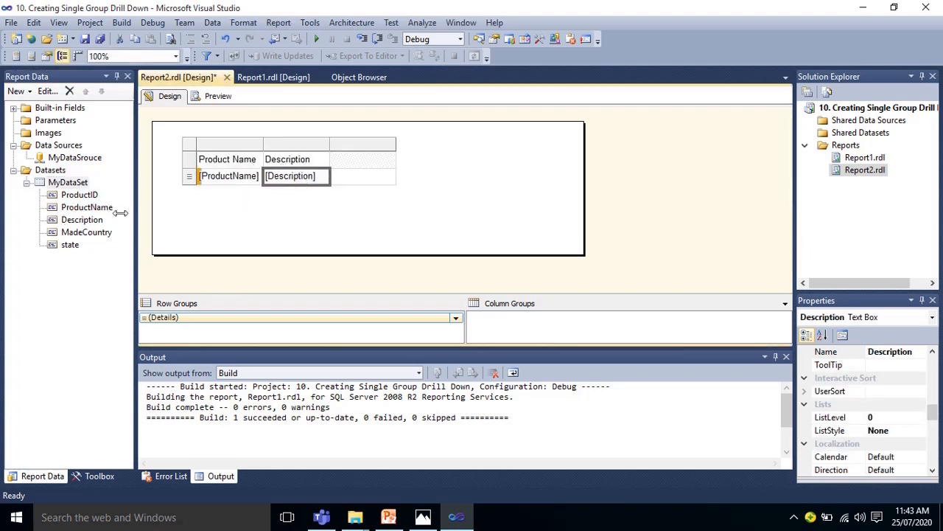
pyautogui.moveTo(78, 195); pyautogui.dragTo(332, 157)
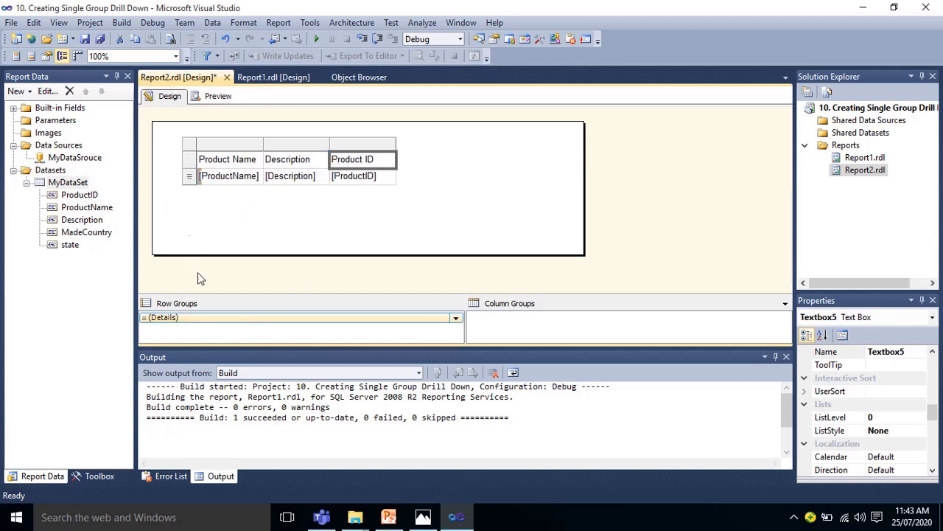
pyautogui.click(200, 315)
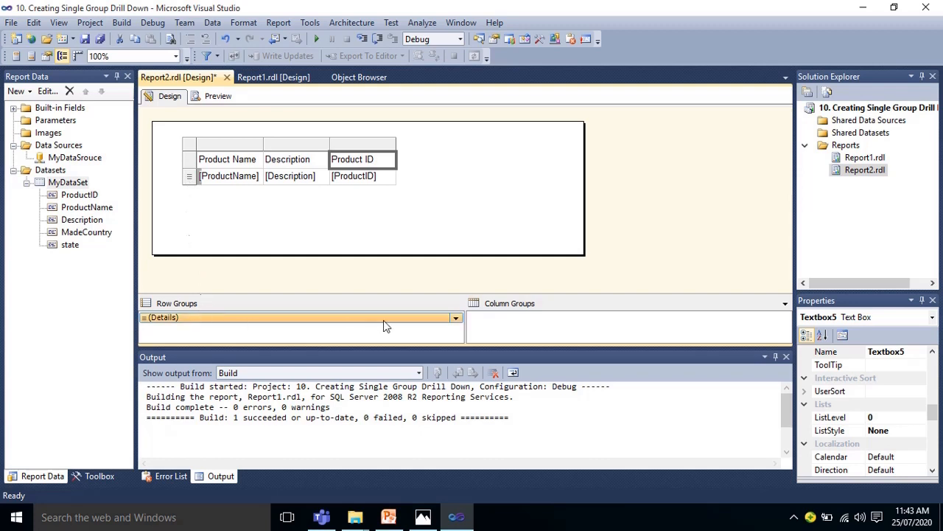
pyautogui.click(456, 319)
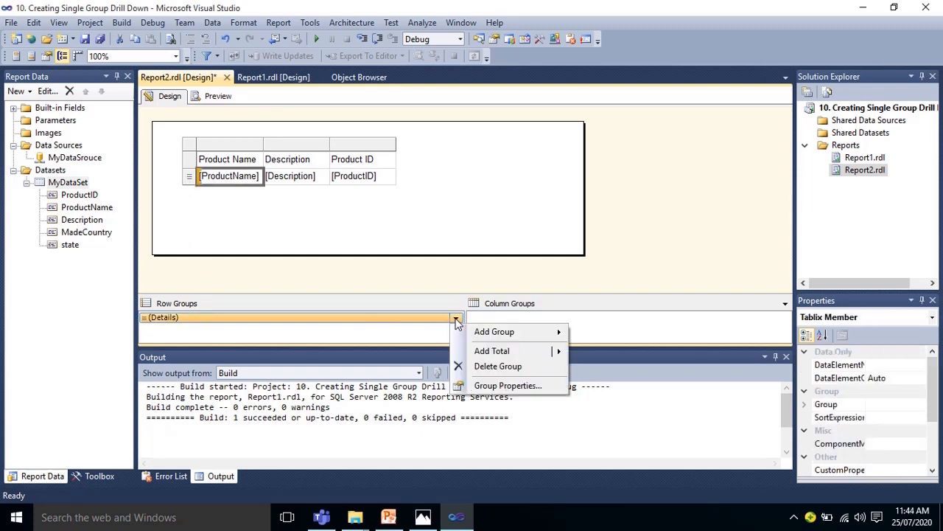
pyautogui.click(486, 332)
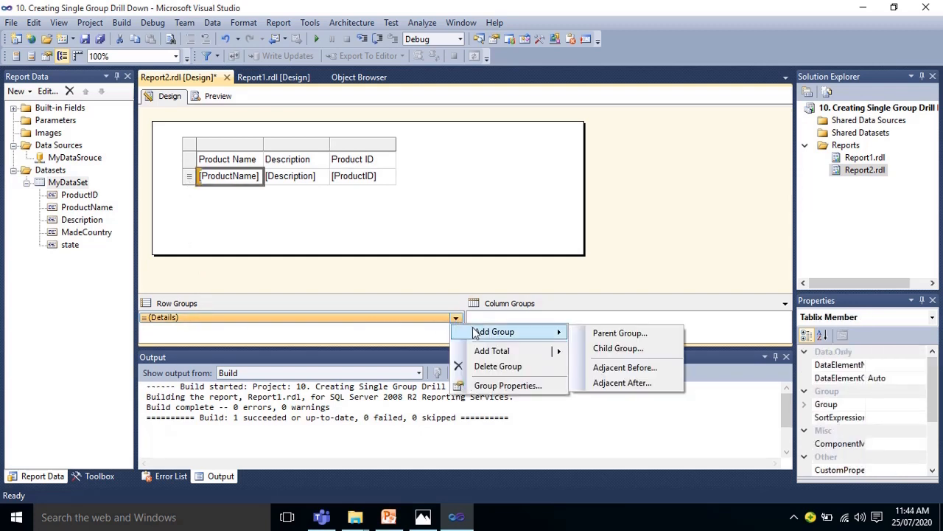
pyautogui.click(618, 334)
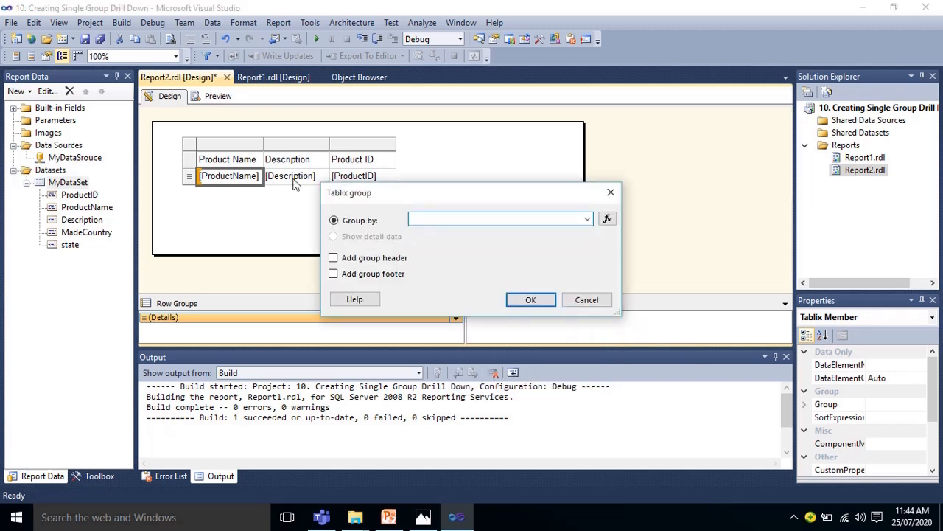
pyautogui.press('Escape')
# Add a parent row group by MadeCountry with a group header to the table's detail row, and preview the report
pyautogui.rightClick(189, 181)
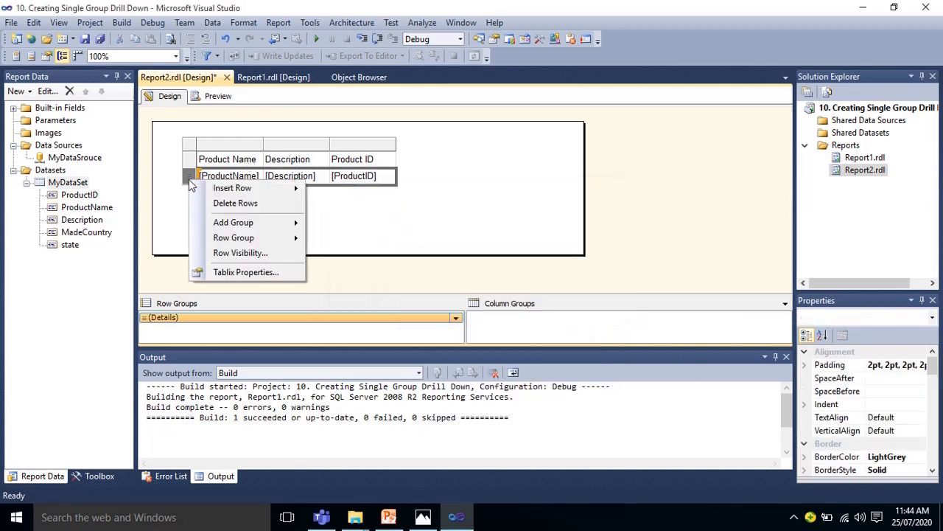
pyautogui.moveTo(193, 186)
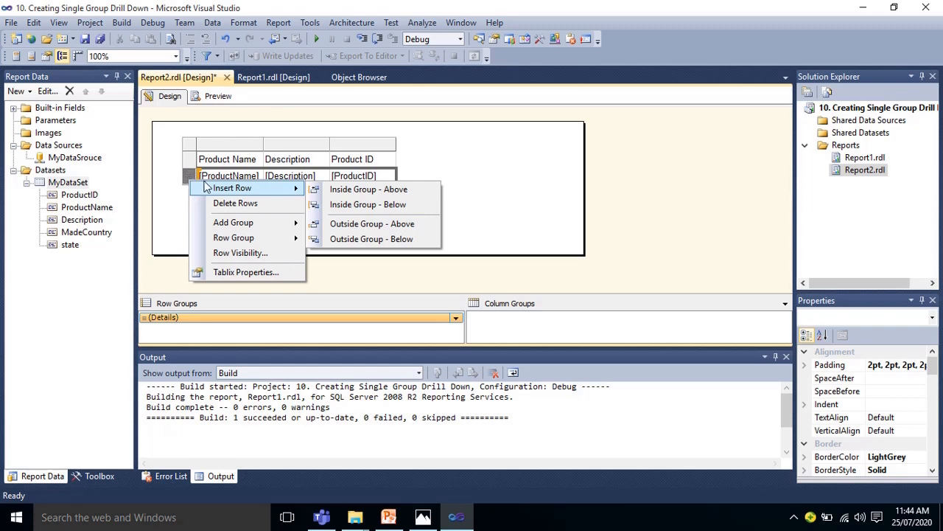
pyautogui.moveTo(250, 225)
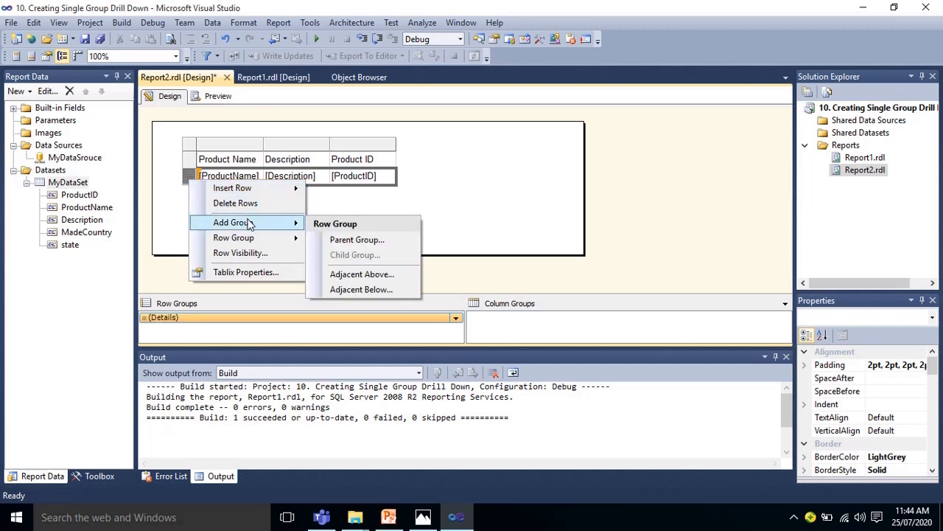
pyautogui.click(341, 242)
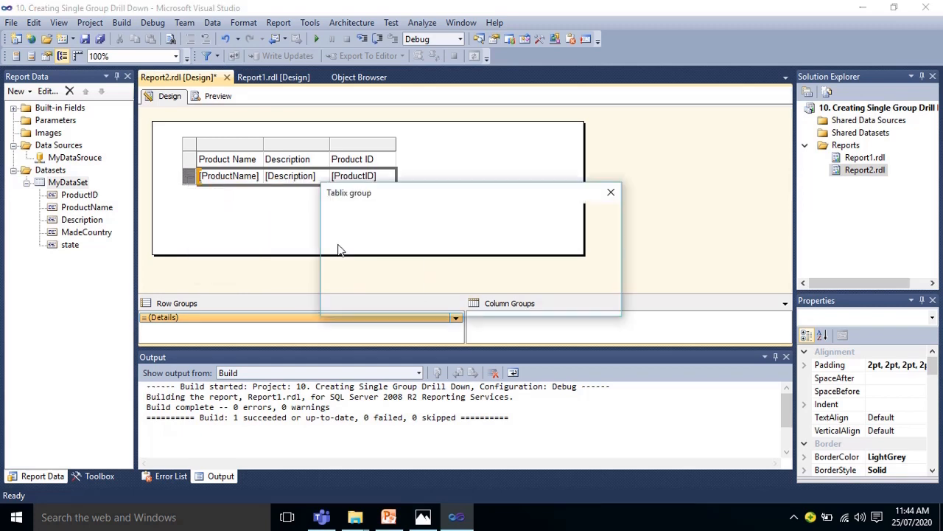
pyautogui.click(588, 219)
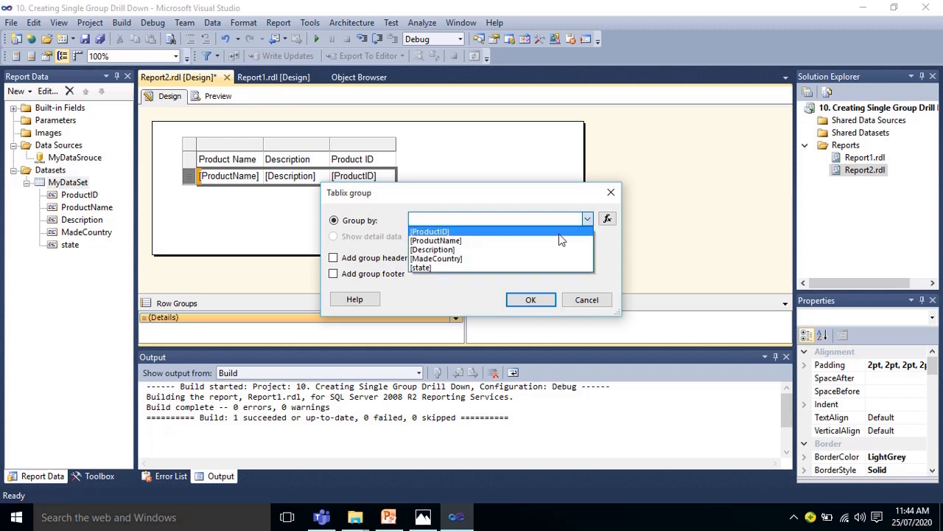
pyautogui.click(491, 259)
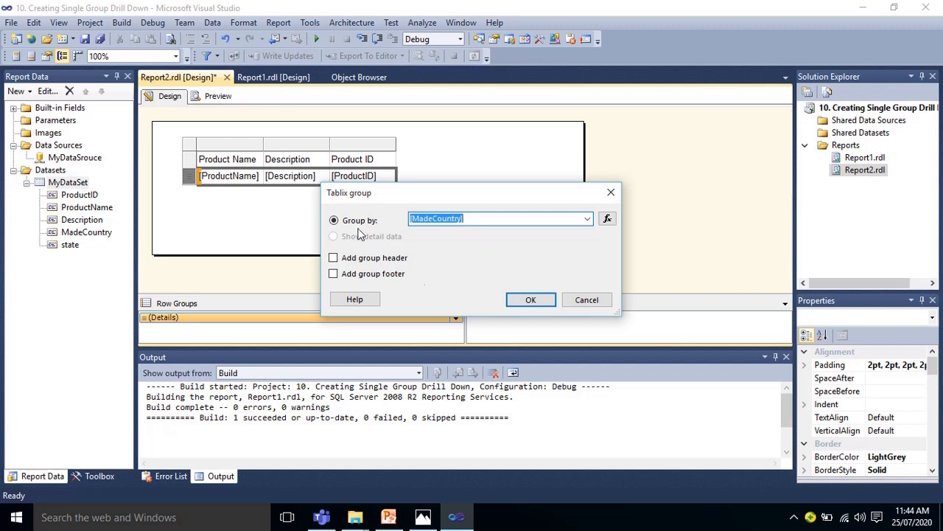
pyautogui.click(334, 259)
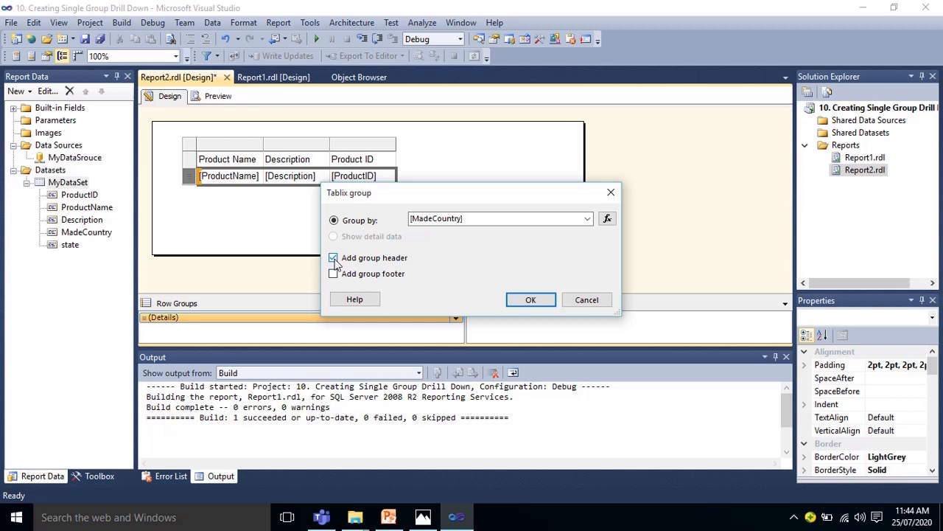
pyautogui.click(531, 300)
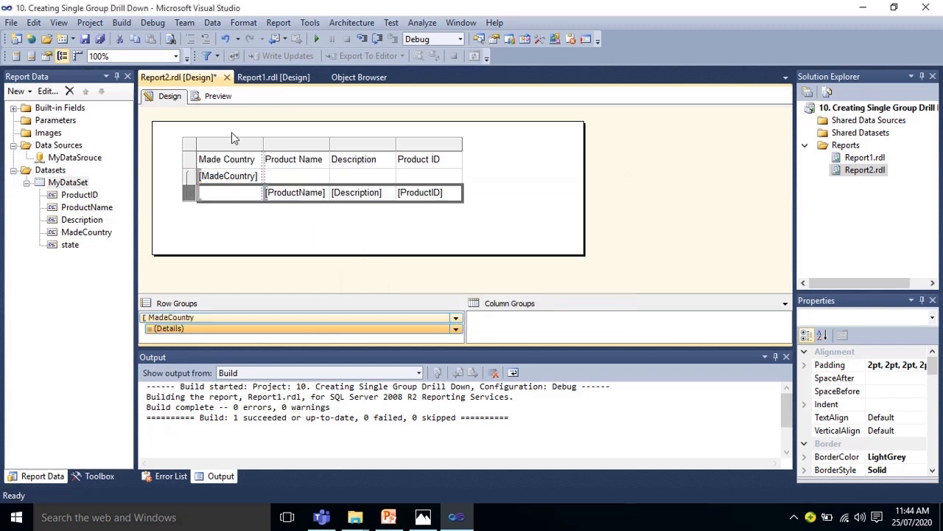
pyautogui.click(216, 97)
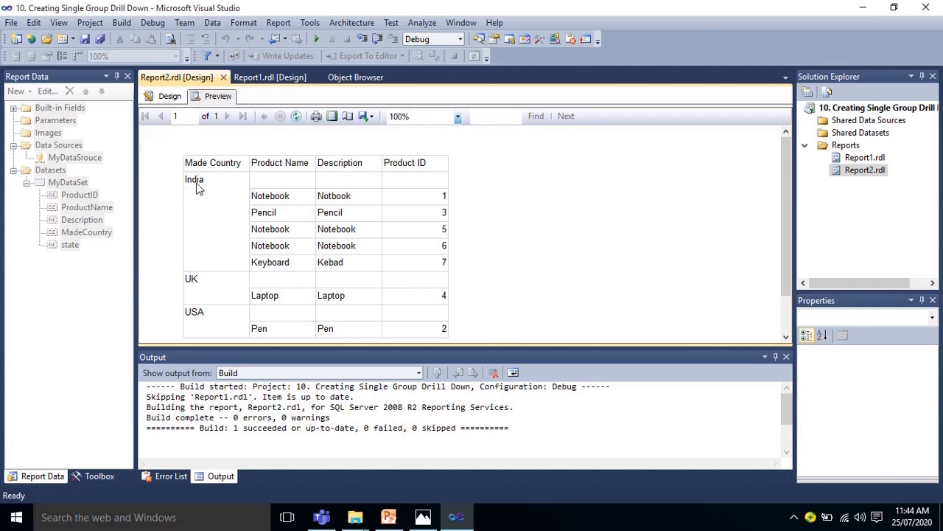
pyautogui.click(168, 96)
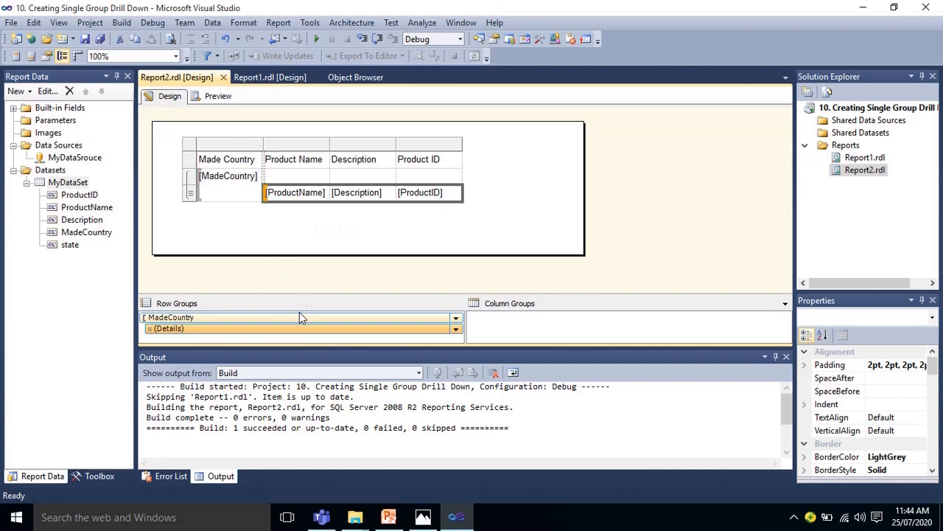
pyautogui.click(457, 329)
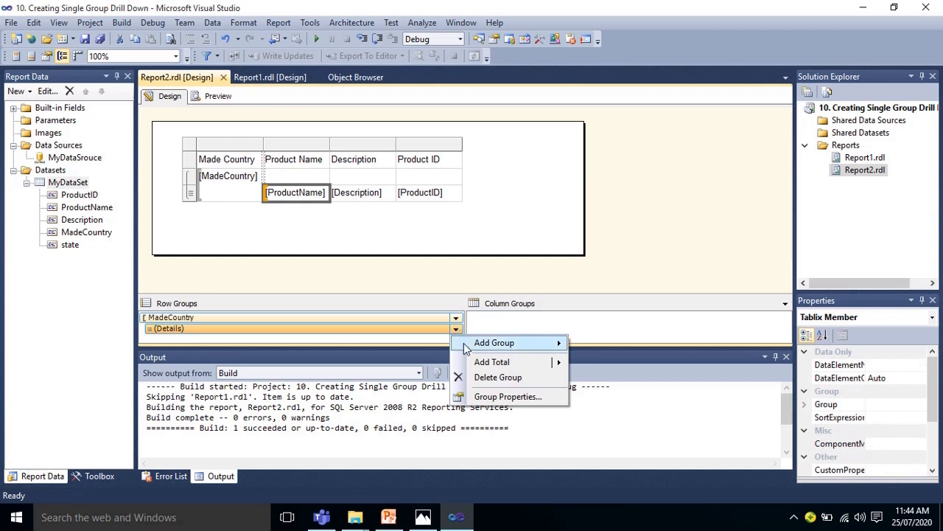
pyautogui.click(493, 396)
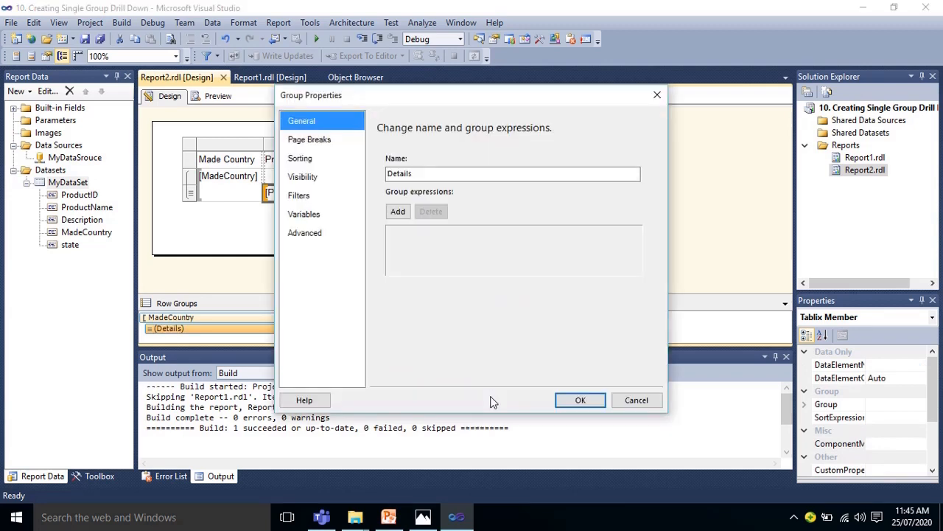
pyautogui.click(327, 179)
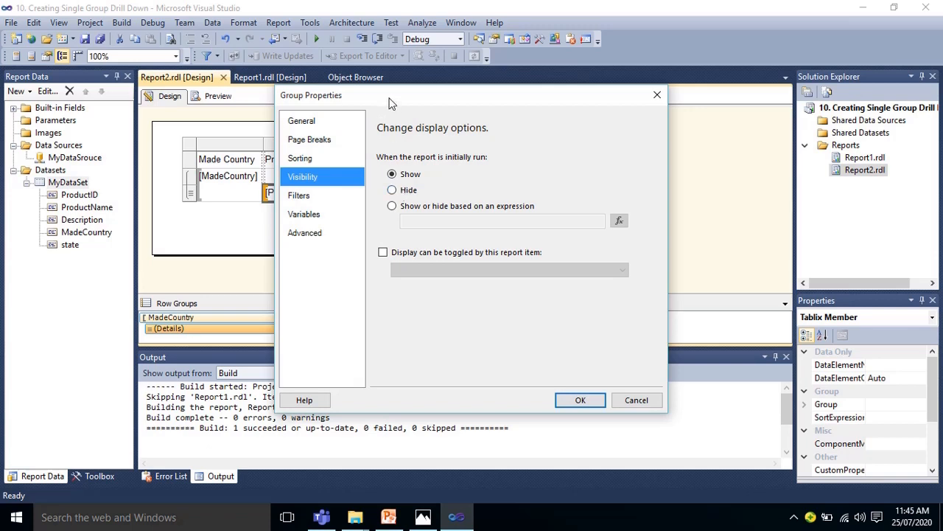
pyautogui.moveTo(390, 103); pyautogui.dragTo(456, 130)
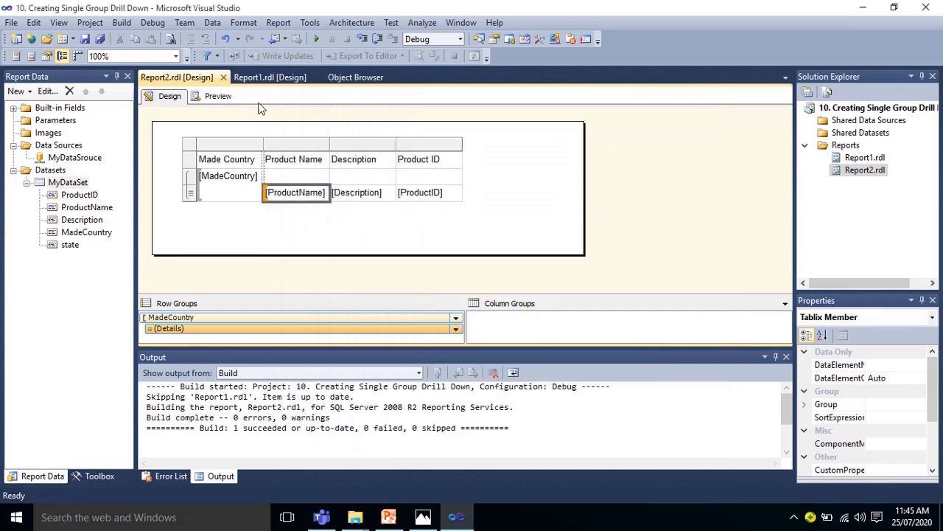
pyautogui.click(218, 97)
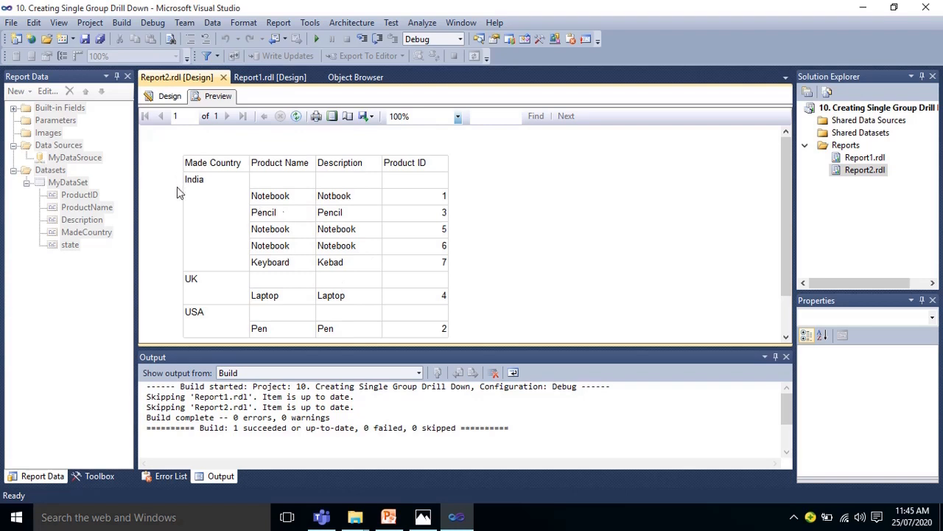
pyautogui.click(171, 96)
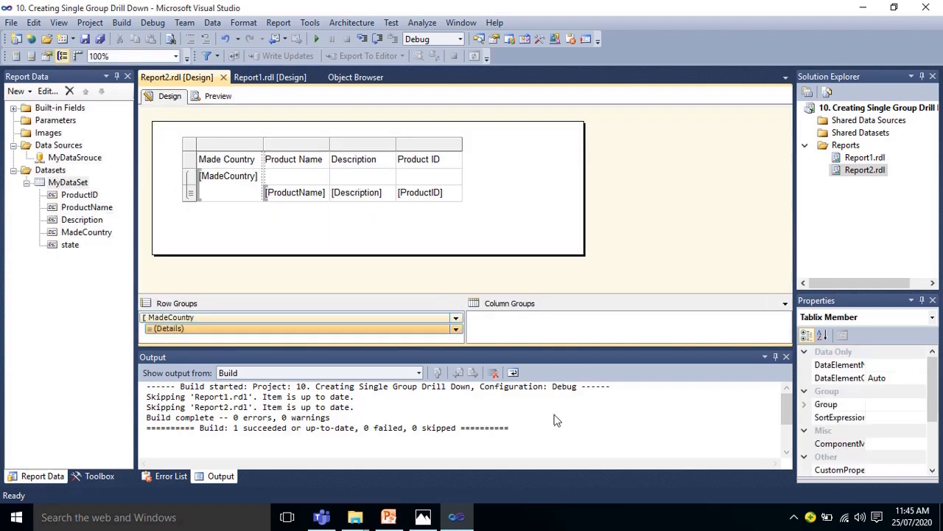
# Set the Details group to be hidden when the report is initially run, with its display toggled by MadeCountry
pyautogui.click(457, 330)
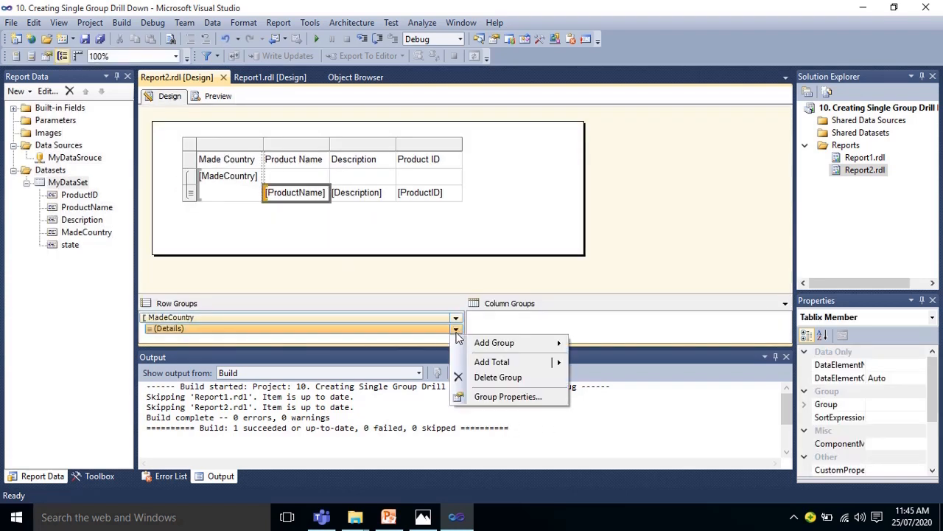
pyautogui.click(489, 402)
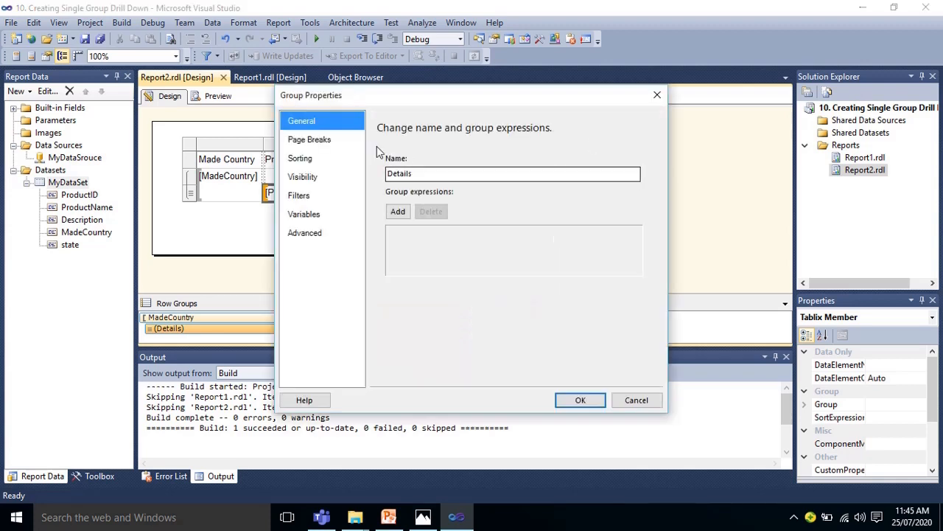
pyautogui.click(317, 170)
pyautogui.click(396, 191)
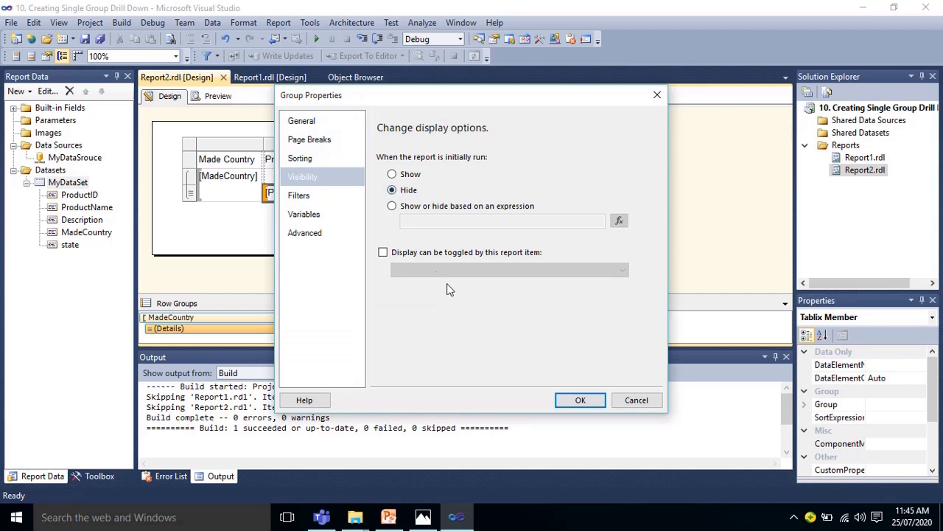
pyautogui.click(383, 253)
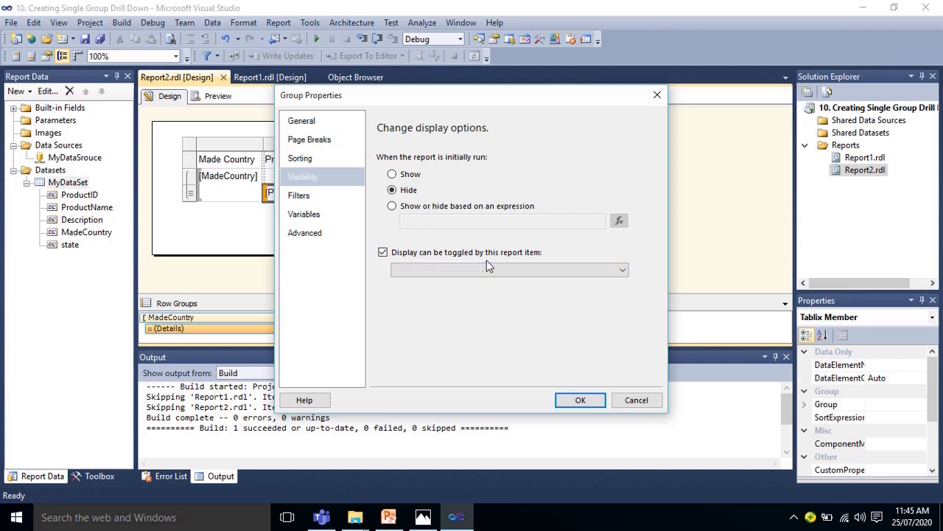
pyautogui.click(625, 274)
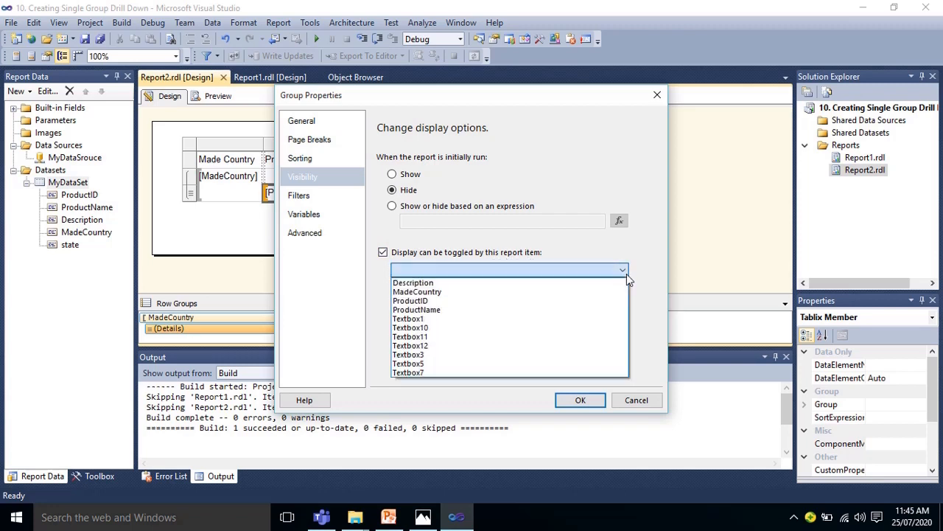
pyautogui.click(457, 292)
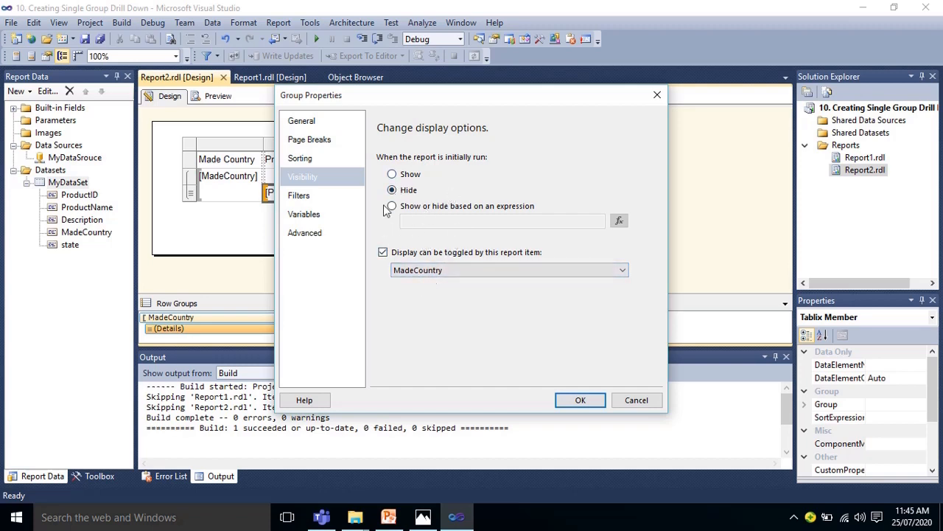
pyautogui.click(580, 403)
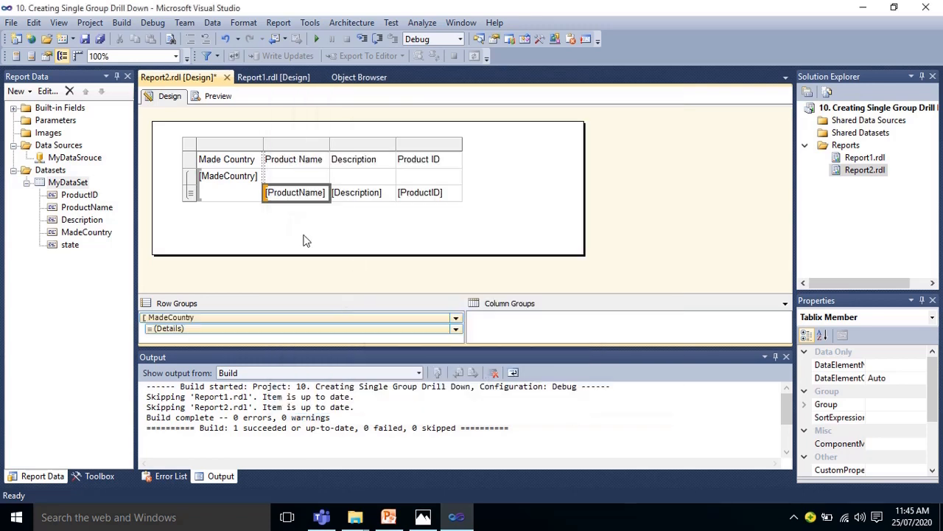
# Preview the report, expand and collapse the India group to check the drill-down, and return to the design
pyautogui.click(215, 96)
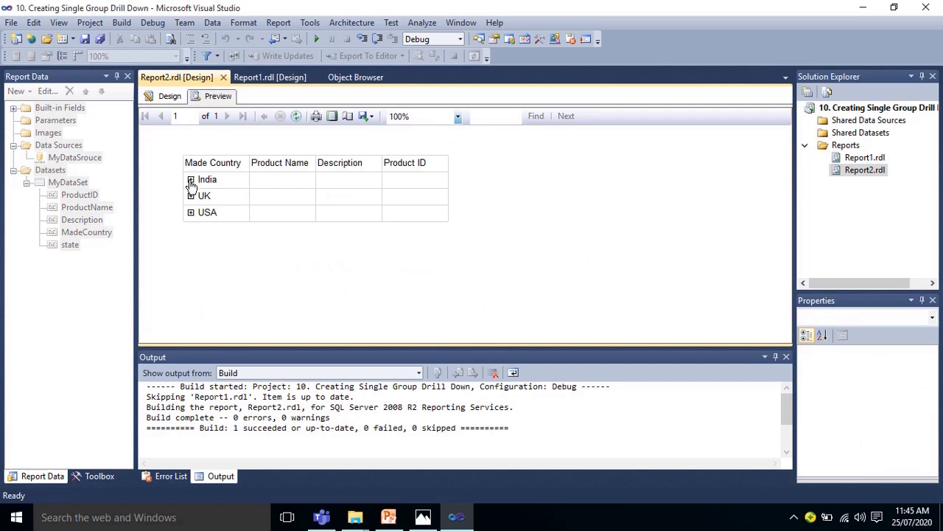
pyautogui.click(191, 180)
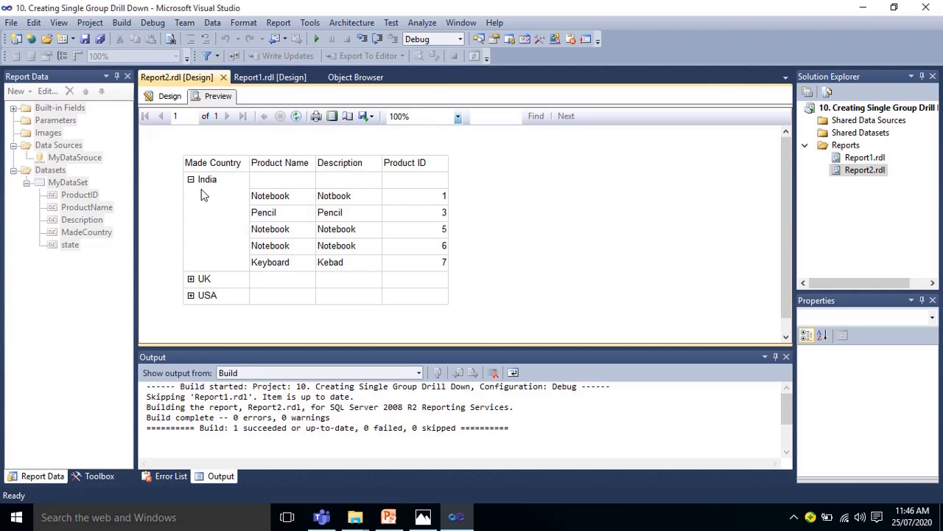
pyautogui.click(191, 180)
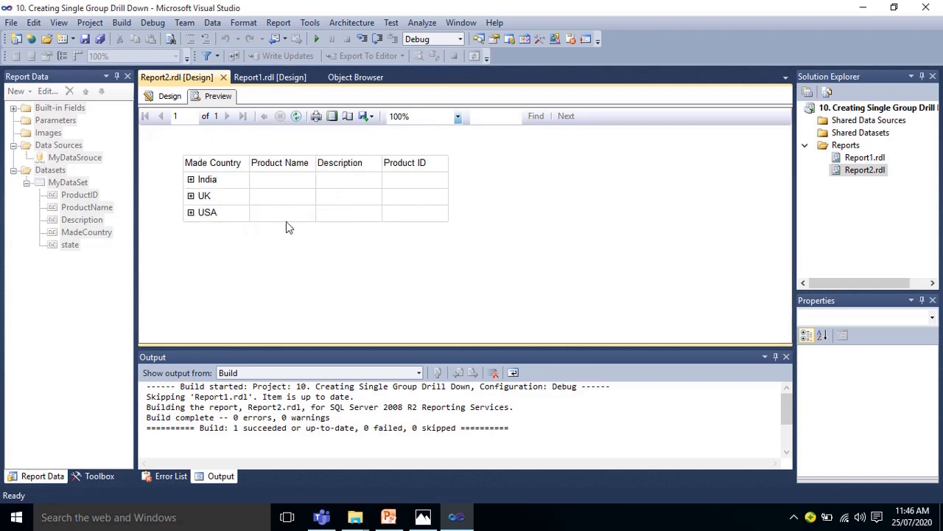
pyautogui.click(169, 96)
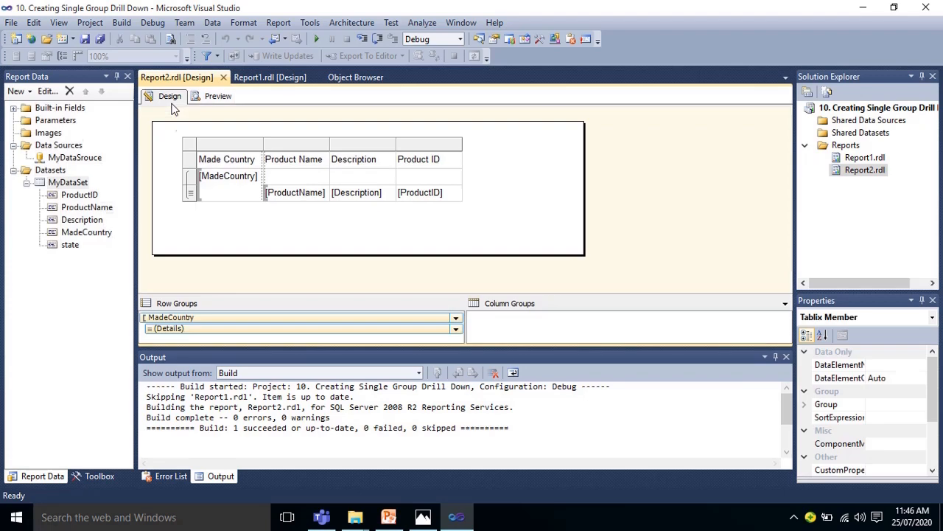
# Set the background color of the table's header row to turquoise
pyautogui.click(189, 160)
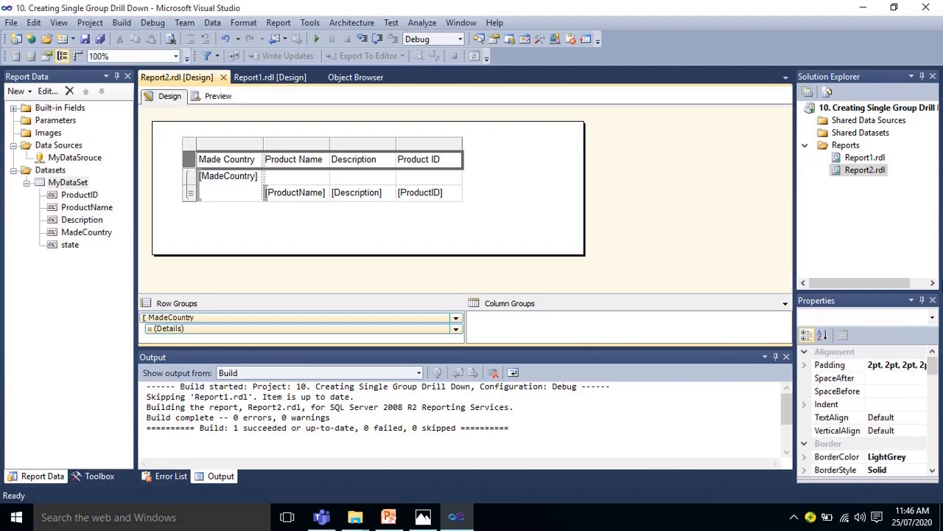
pyautogui.moveTo(936, 369); pyautogui.dragTo(938, 398)
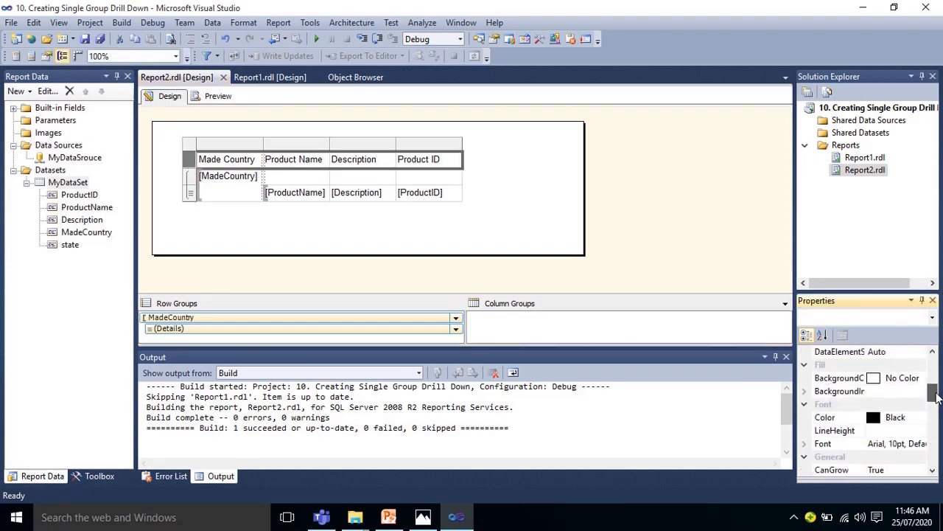
pyautogui.click(903, 377)
pyautogui.click(921, 377)
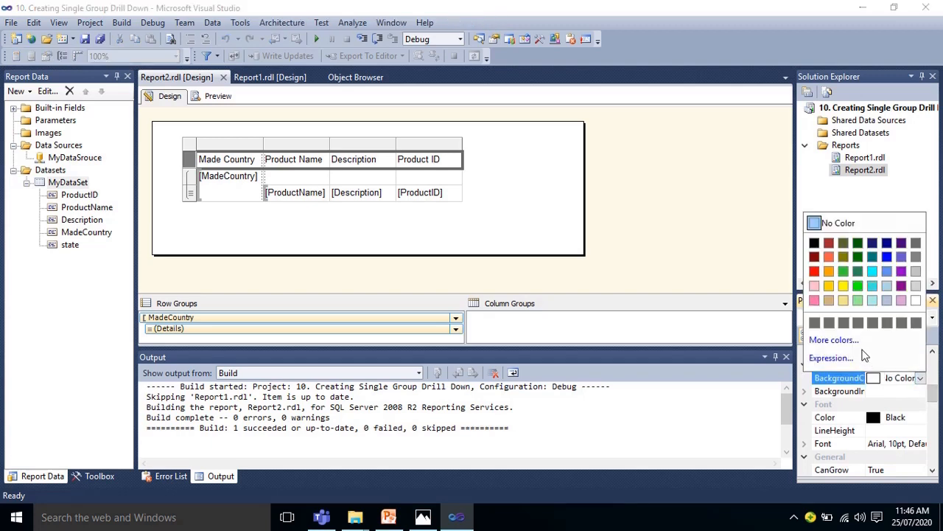
pyautogui.click(873, 286)
pyautogui.click(715, 226)
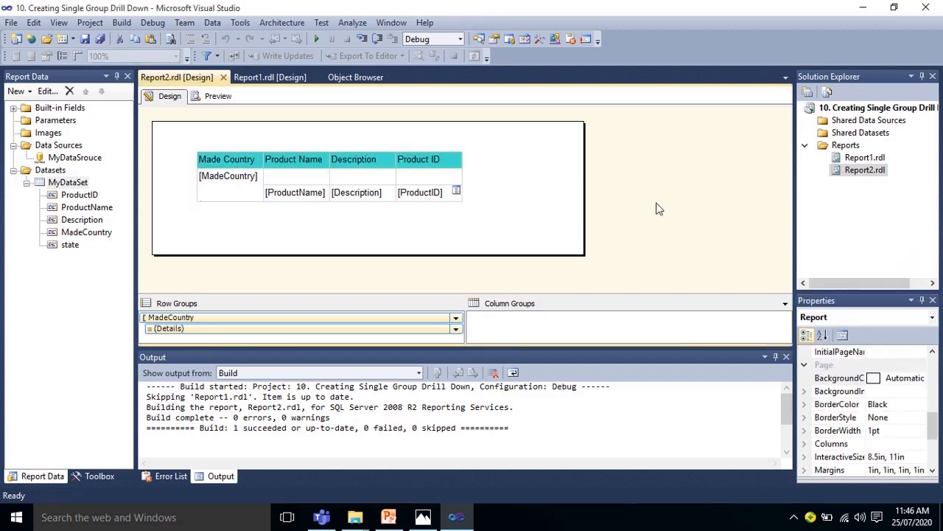
# Set the font family of all the table's header, group and detail rows to Calibri
pyautogui.click(201, 158)
pyautogui.moveTo(188, 161); pyautogui.dragTo(196, 196)
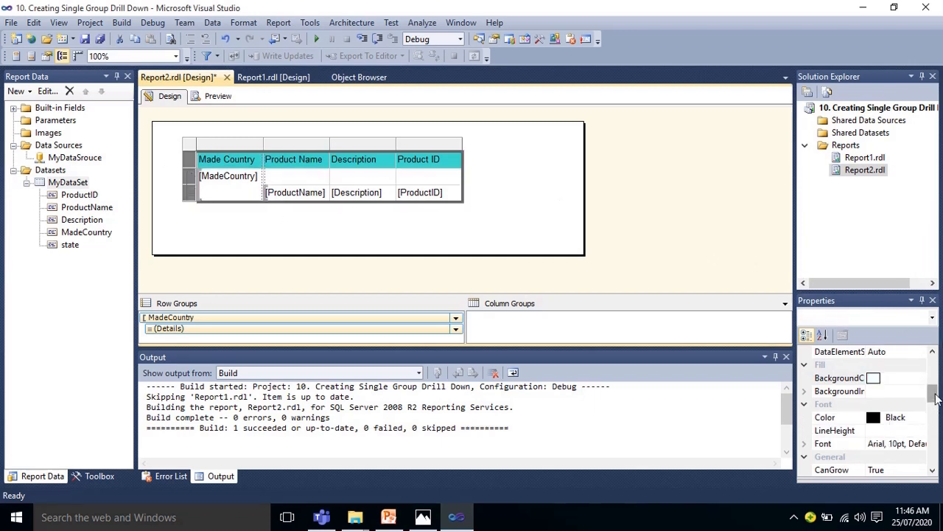
pyautogui.click(937, 413)
pyautogui.moveTo(936, 413); pyautogui.dragTo(935, 400)
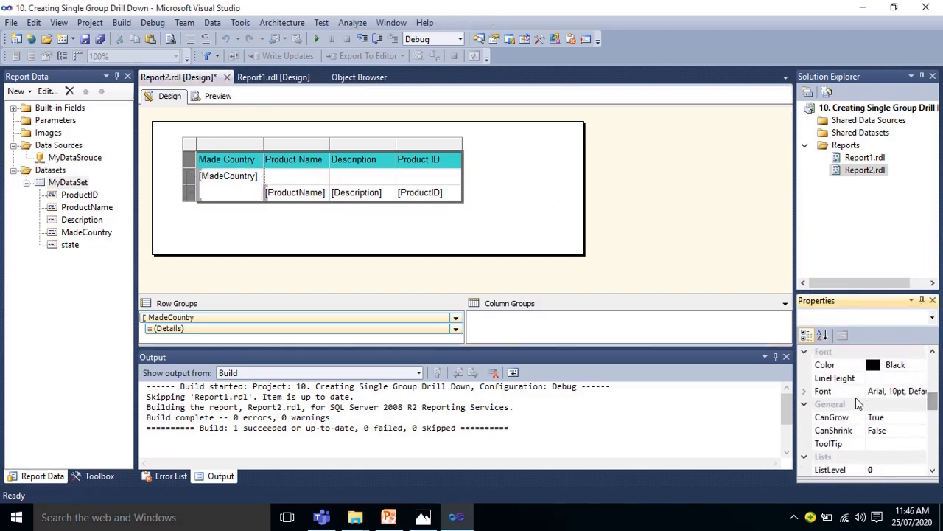
pyautogui.click(805, 392)
pyautogui.click(908, 405)
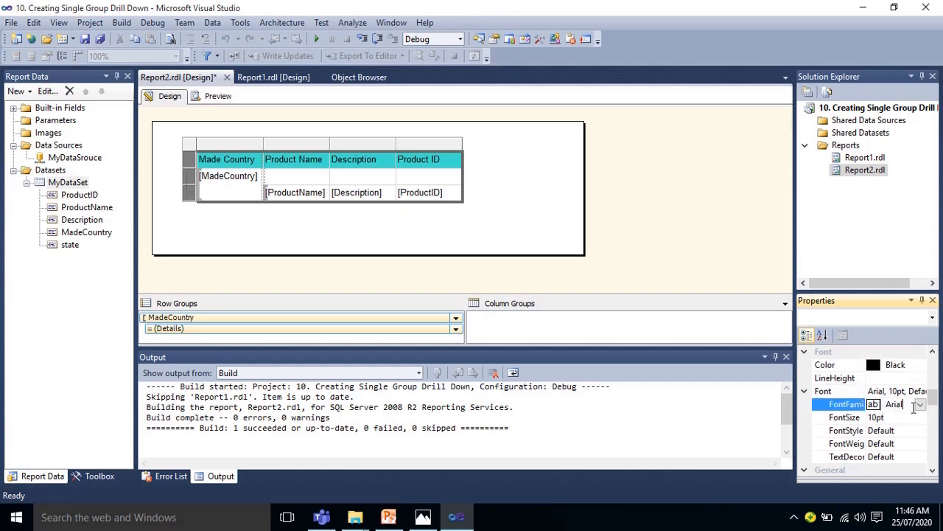
pyautogui.write('Calibri')
pyautogui.click(732, 261)
# Preview the report with the new font, toggle the India group, and return to the design
pyautogui.click(217, 98)
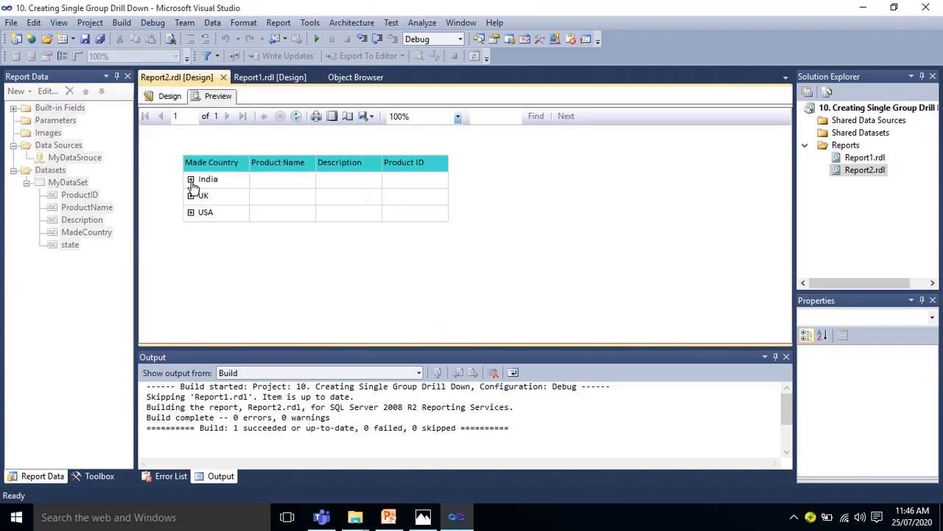
pyautogui.click(190, 179)
pyautogui.click(169, 95)
# Make the table's header row text bold and preview the report
pyautogui.click(210, 176)
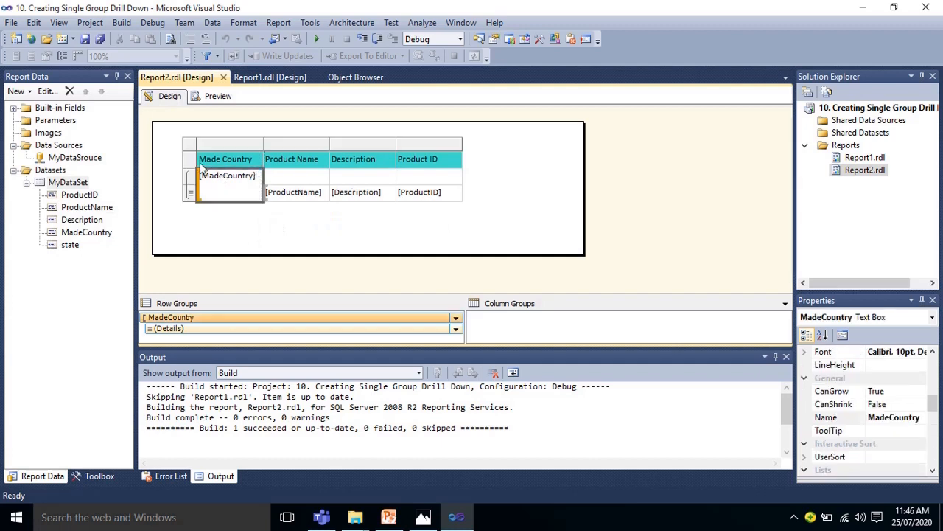
pyautogui.click(189, 160)
pyautogui.hotkey('ctrl', 'b')
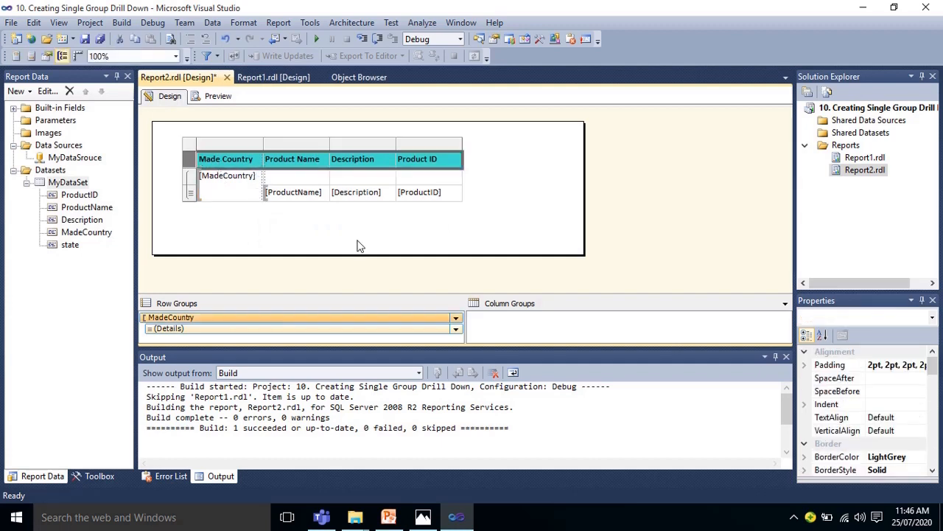
pyautogui.click(390, 251)
pyautogui.click(214, 97)
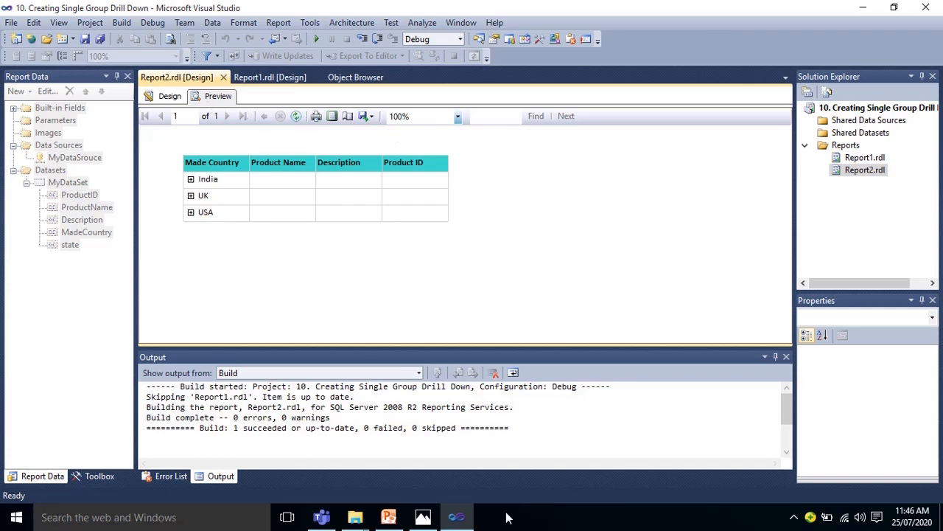
pyautogui.moveTo(398, 522)
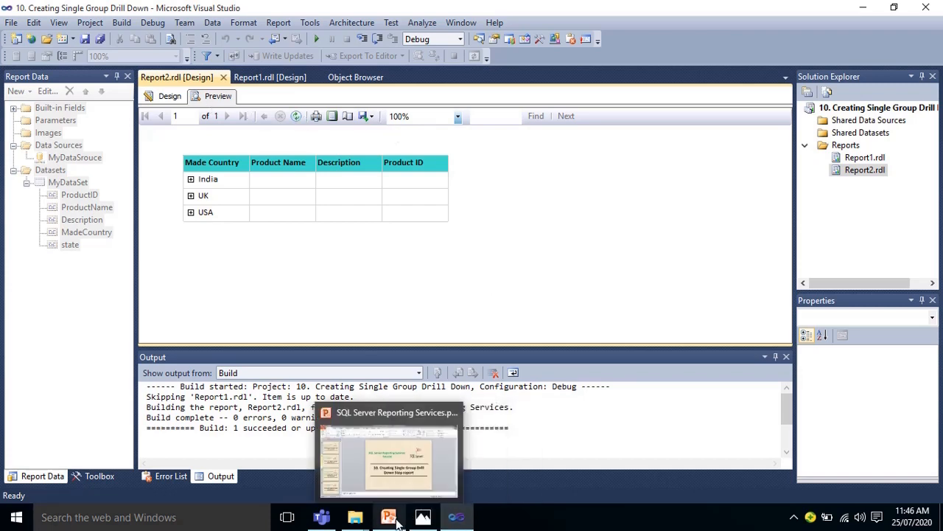
pyautogui.click(794, 517)
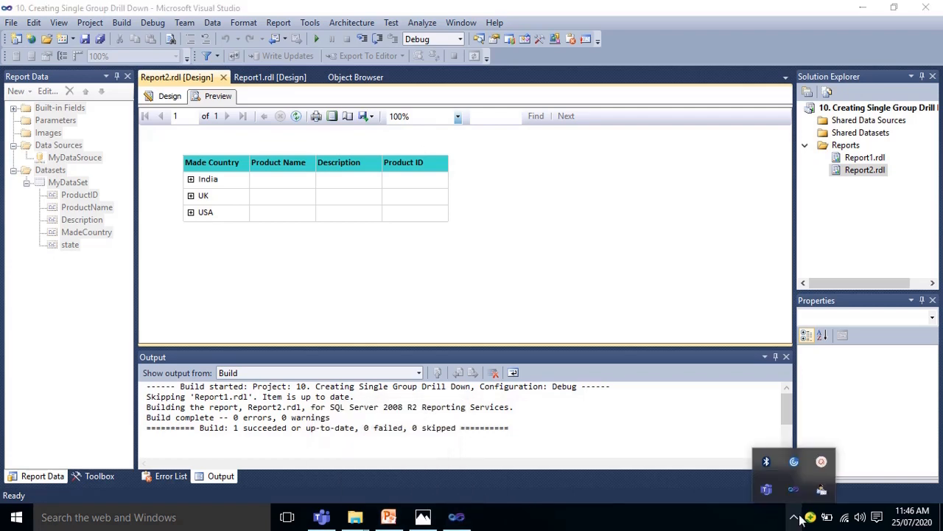